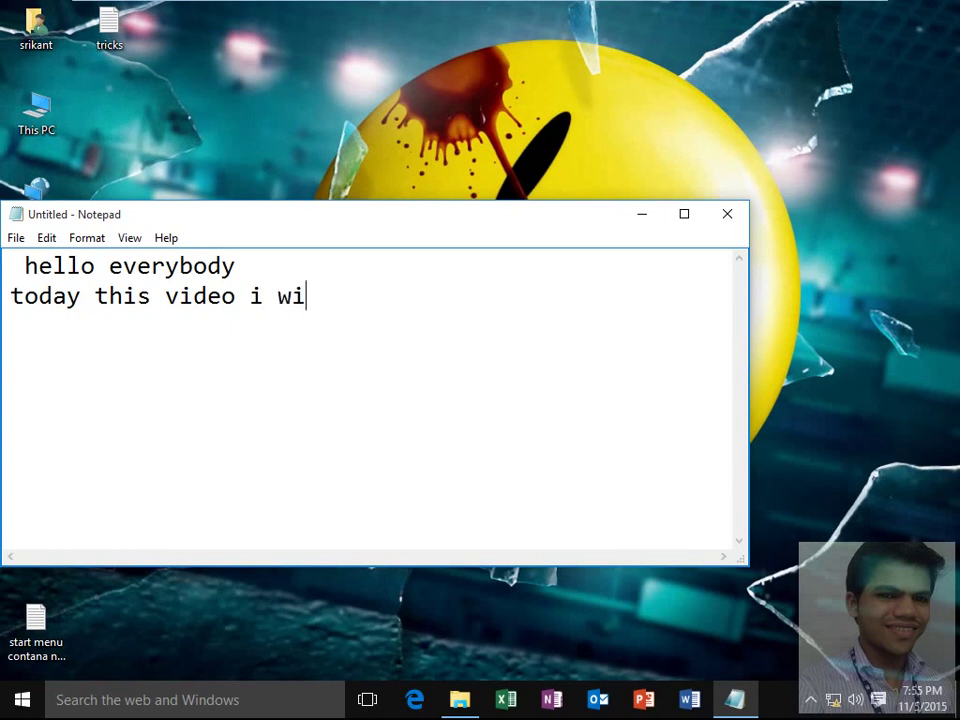
# Complete the second line with "will show you" and add the line "how to use Aswome countdown timer feature on windows 10"
pyautogui.write('show')
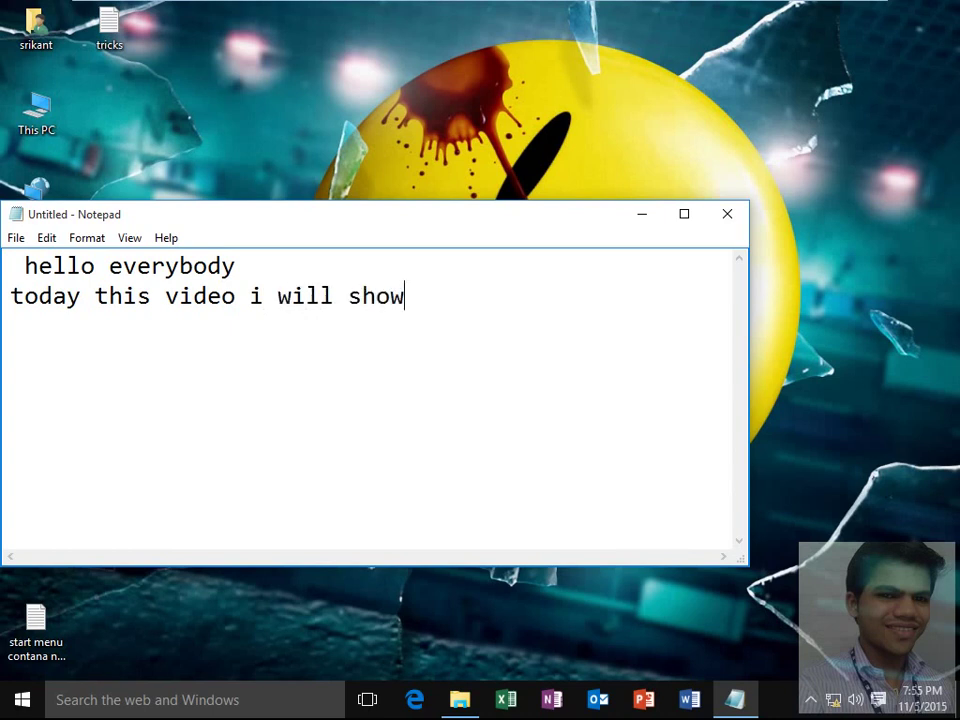
pyautogui.write(' youhow to ')
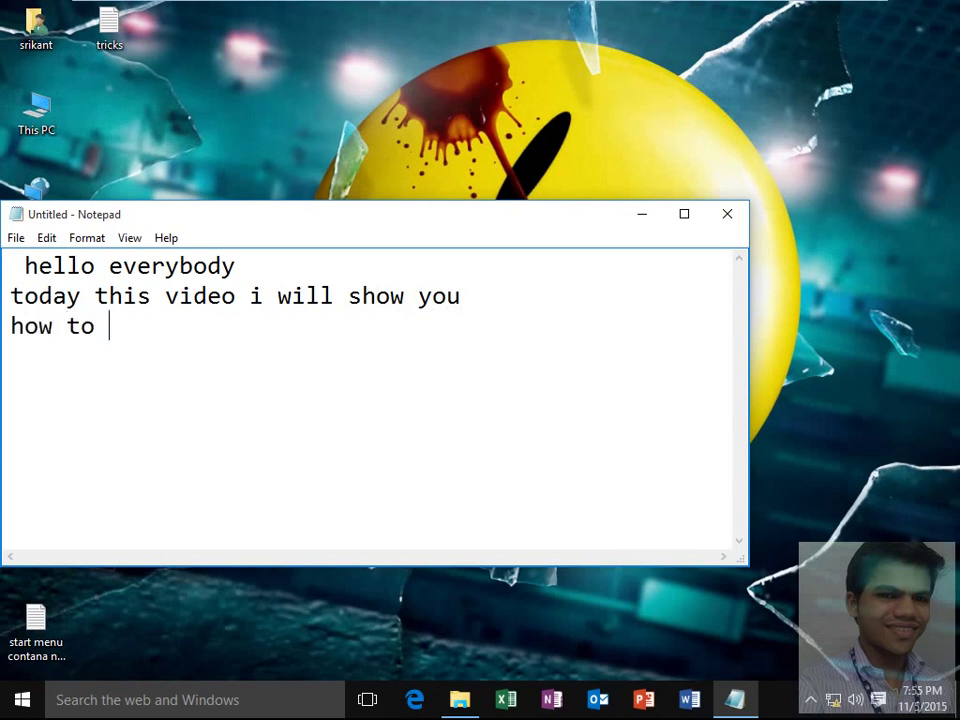
pyautogui.write('use Aswome ')
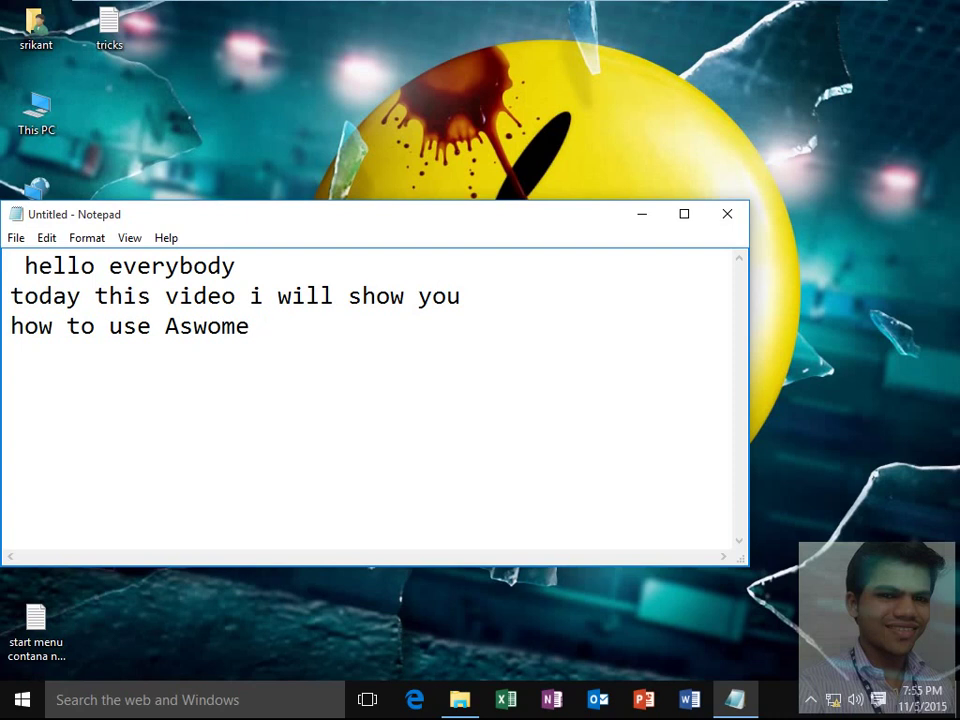
pyautogui.write('count')
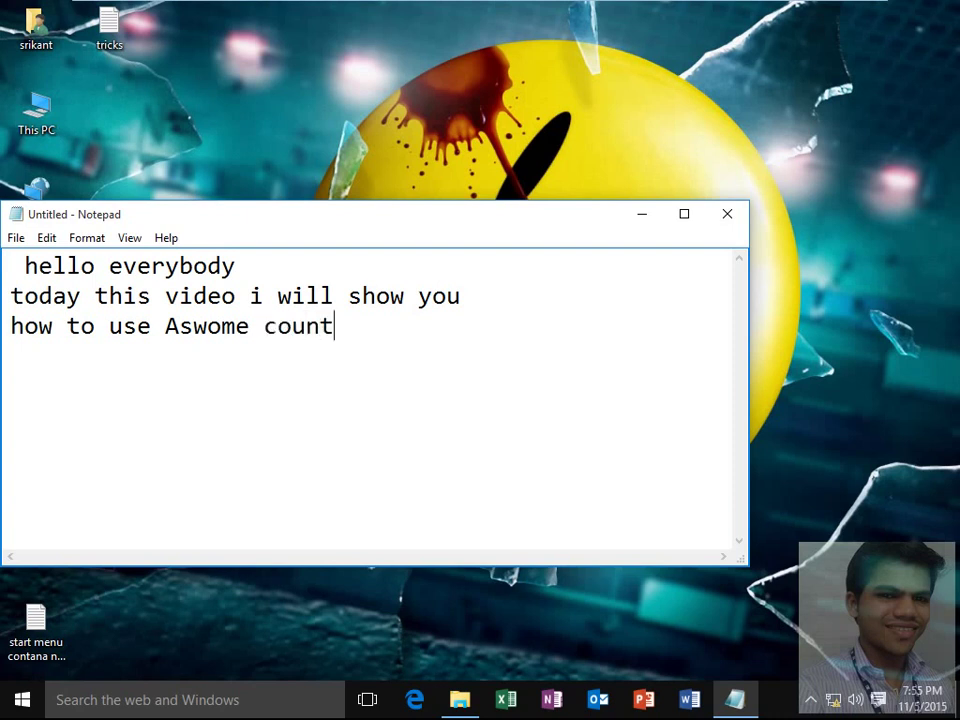
pyautogui.write('down timer')
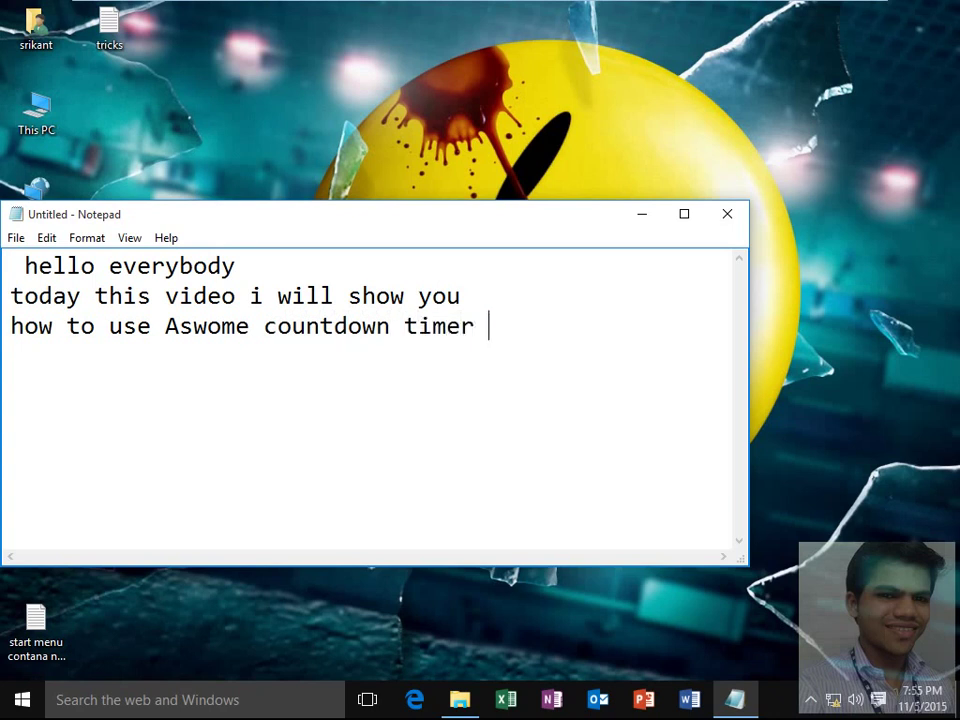
pyautogui.write(' feature on window')
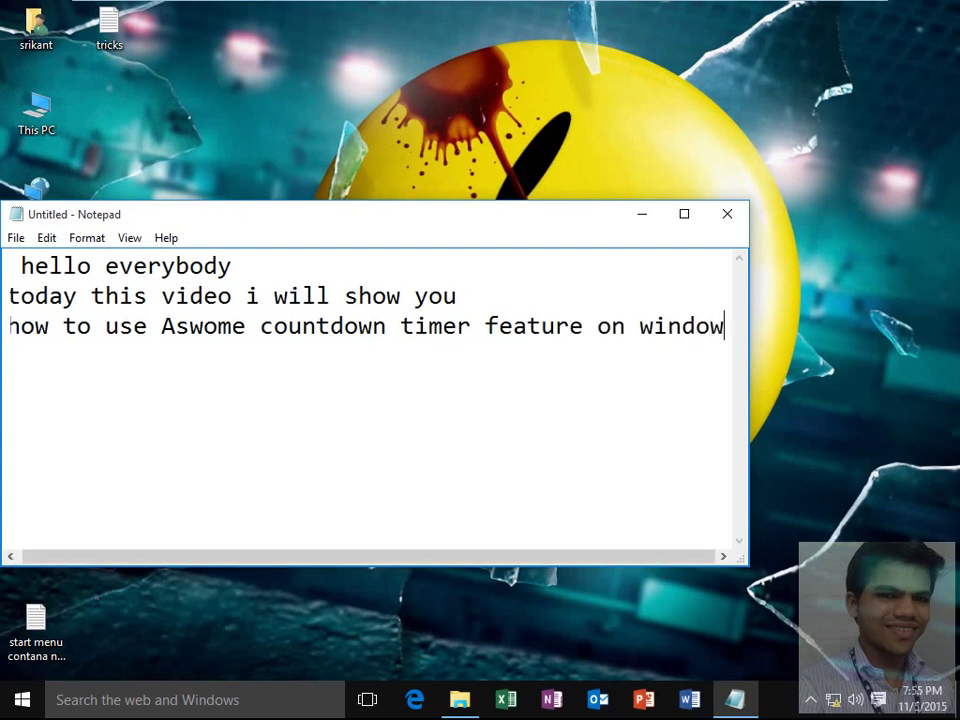
pyautogui.write('s ')
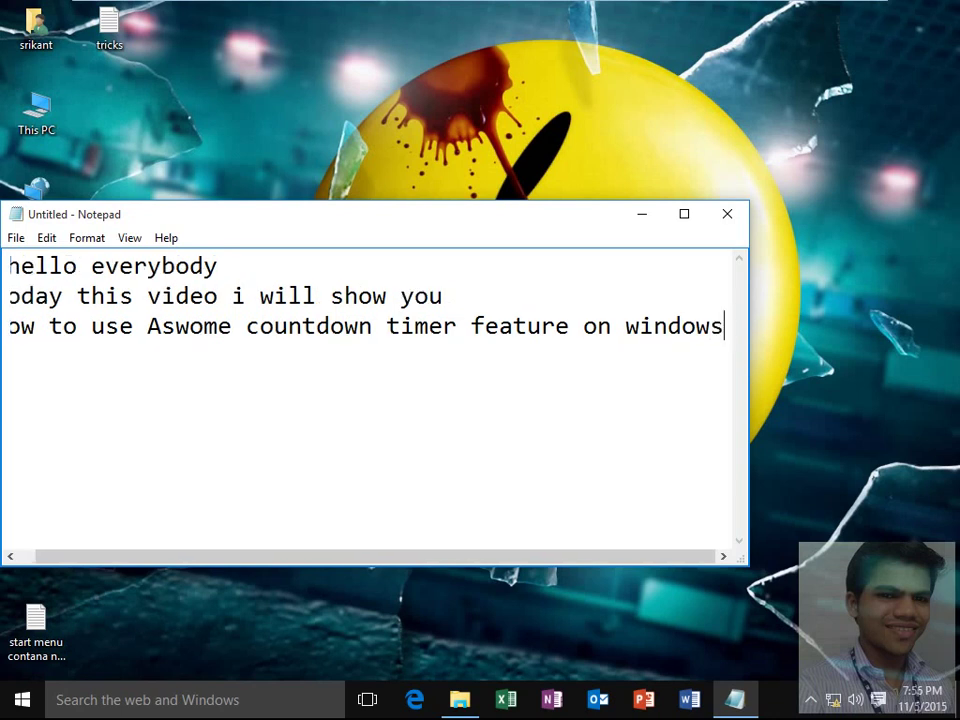
pyautogui.write('10')
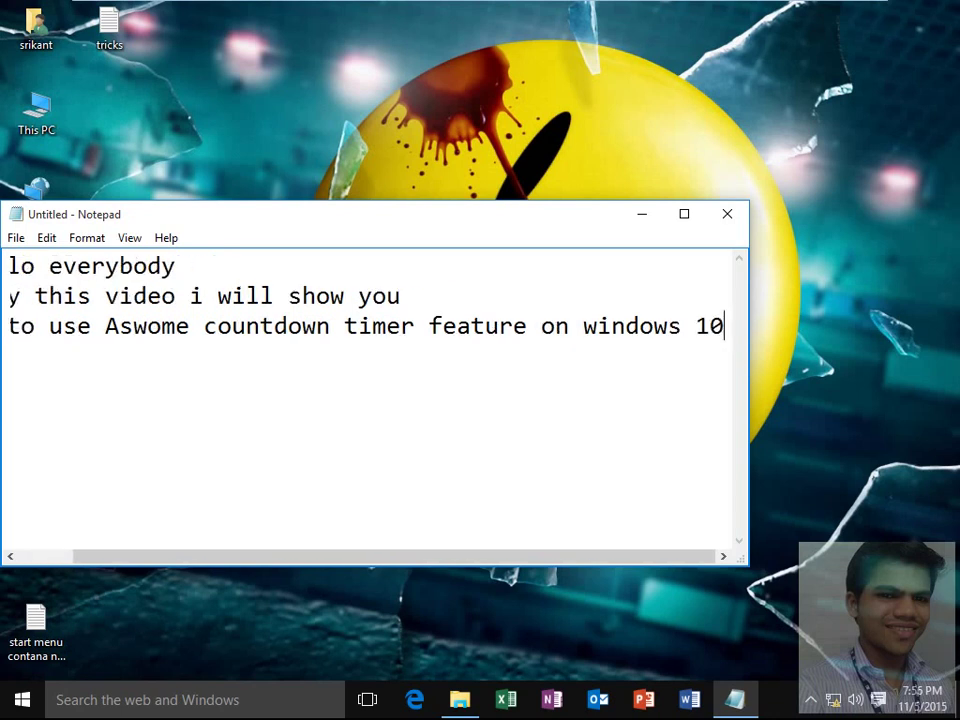
# Search Windows for "alr" and open the Alarms & Clock app
pyautogui.click(87, 702)
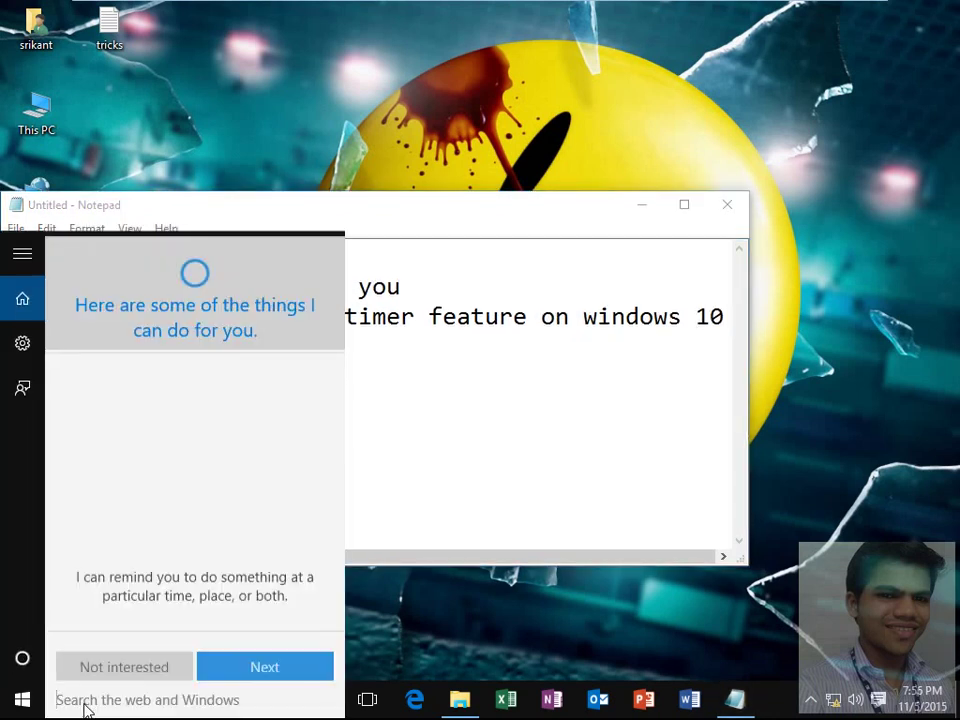
pyautogui.write('al')
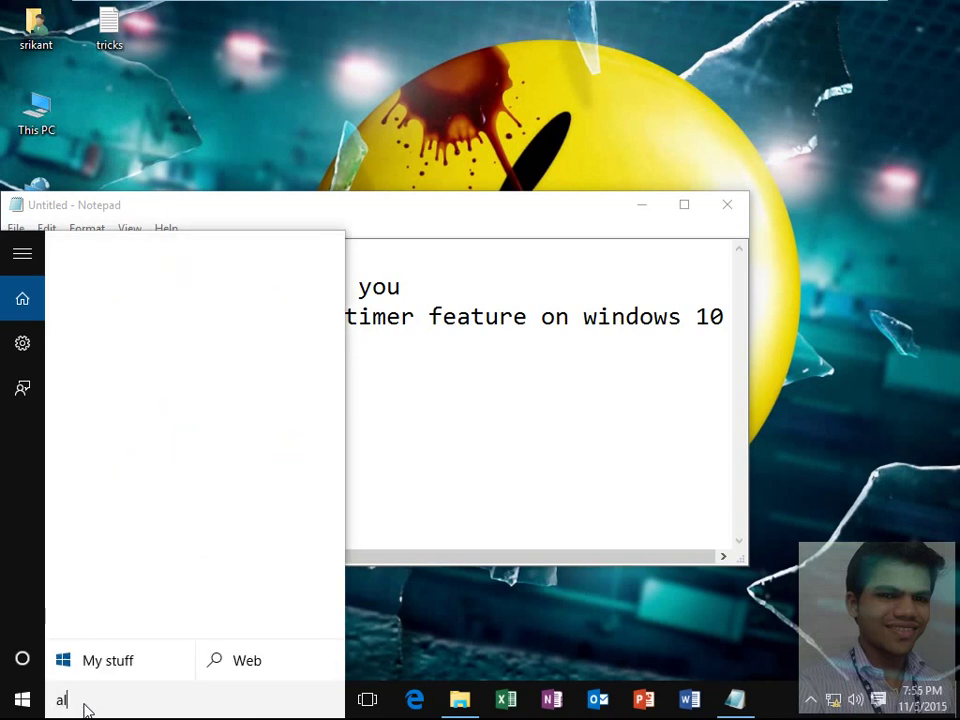
pyautogui.write('r')
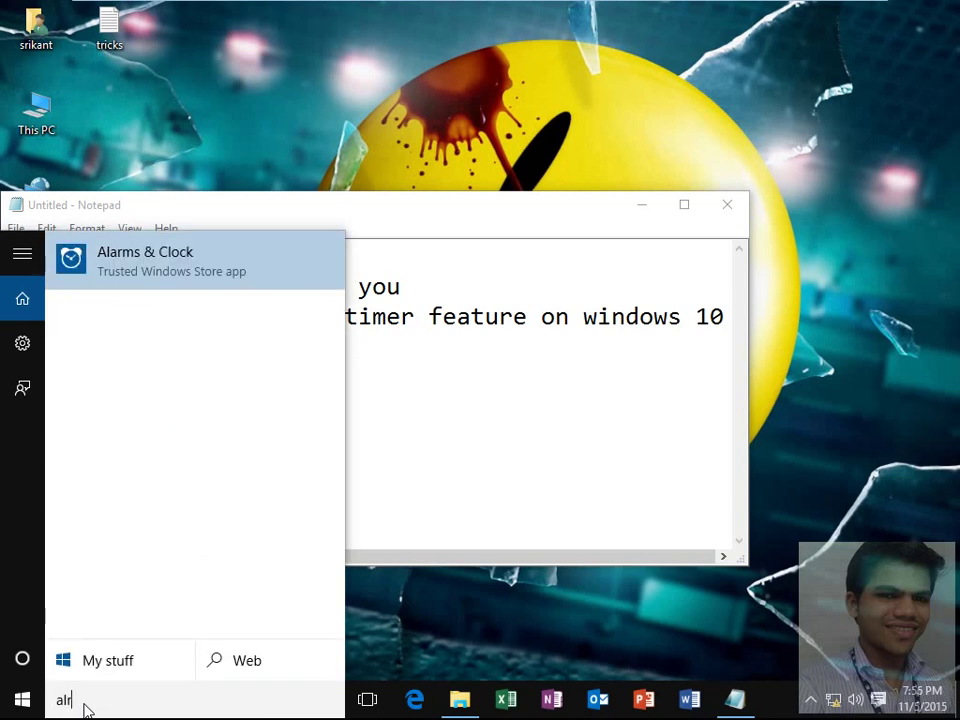
pyautogui.click(148, 268)
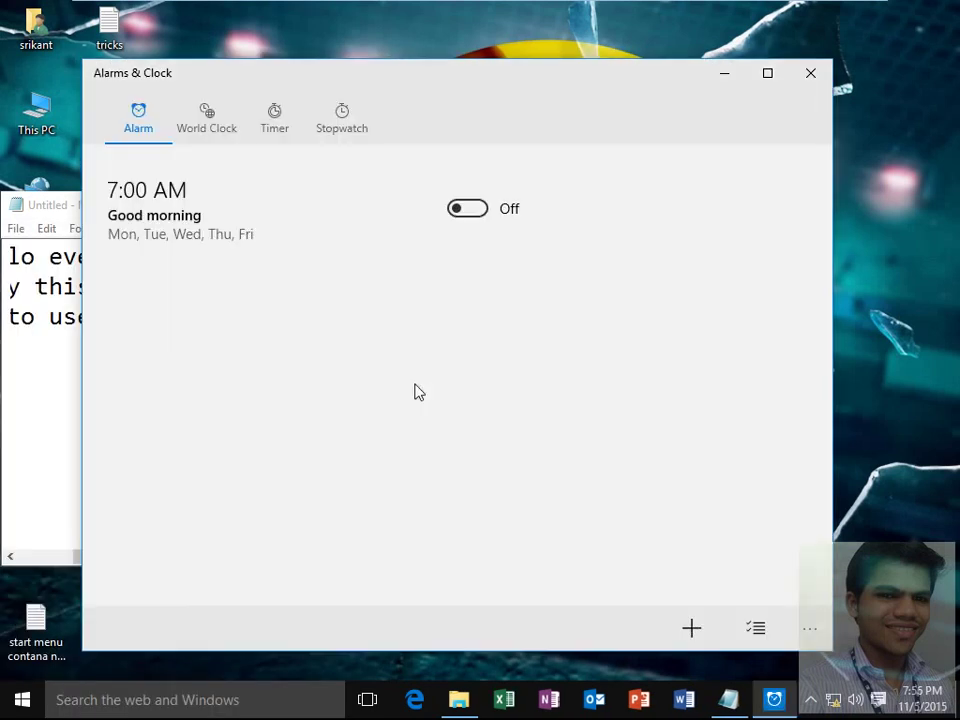
# Show the timer page after the world clock, and start then pause the 00:15:30 countdown
pyautogui.click(203, 131)
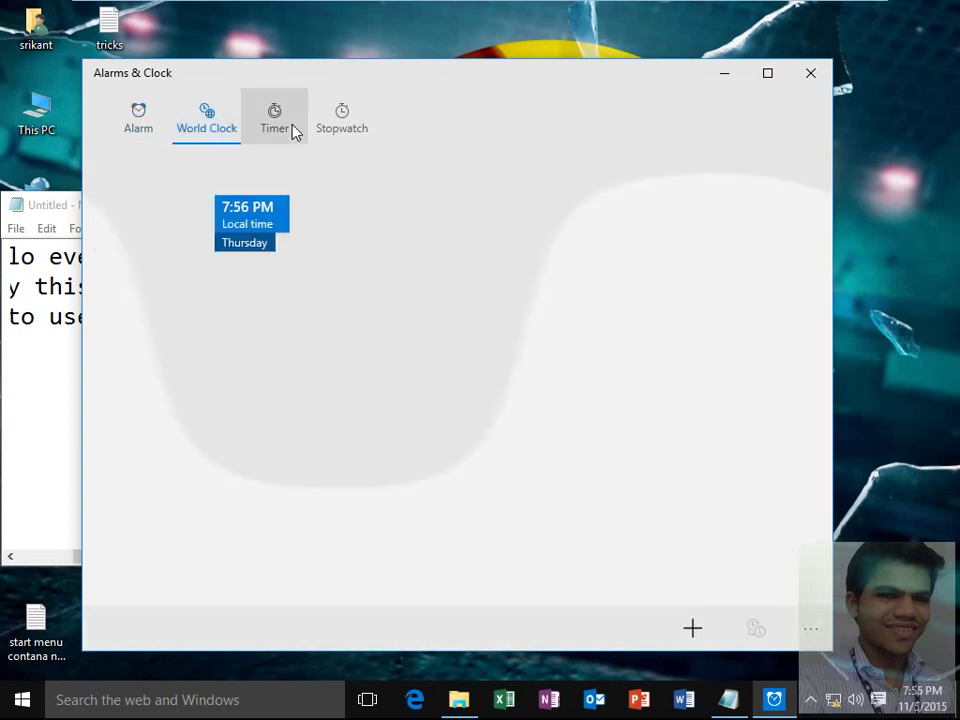
pyautogui.click(275, 130)
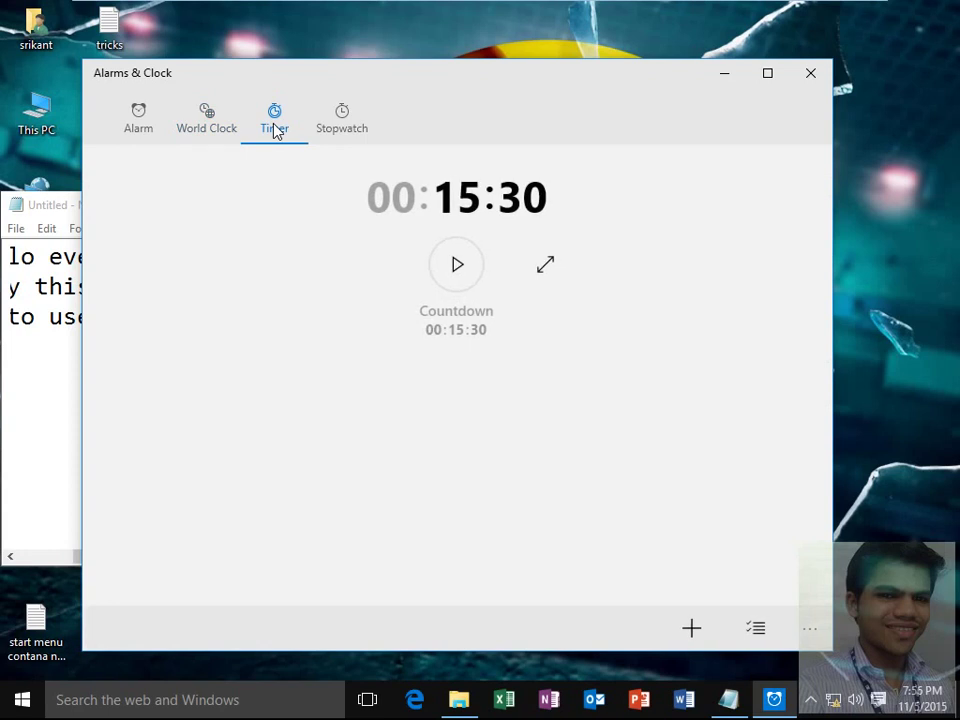
pyautogui.click(452, 268)
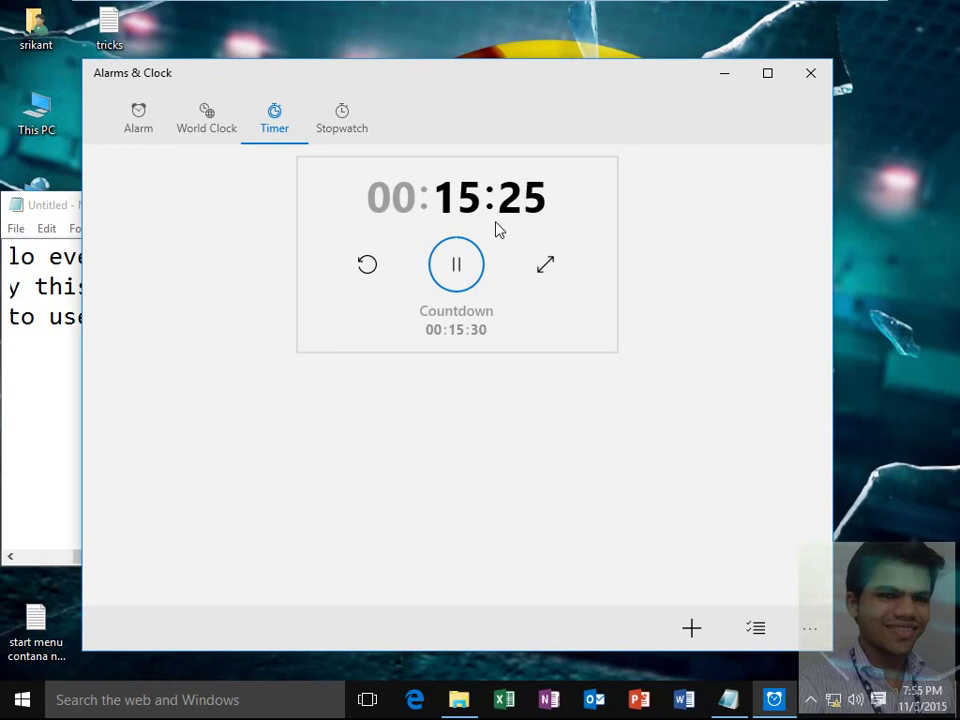
pyautogui.click(456, 266)
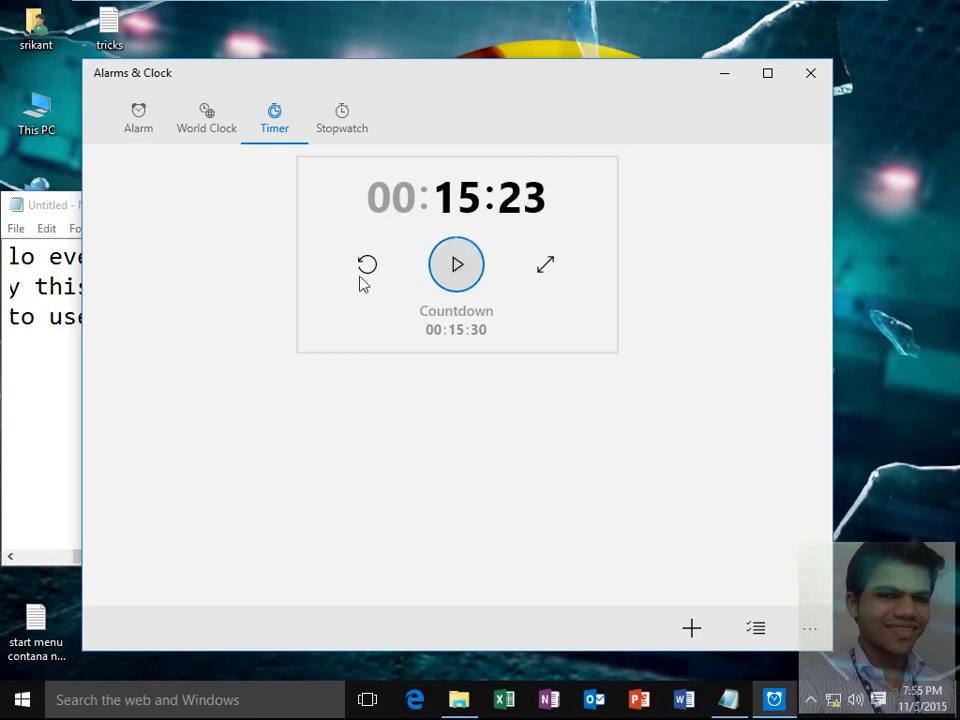
# Write "you can pause/resume any time using pause button" in a blank Notepad note, and resume the countdown in Alarms & Clock
pyautogui.write('you ca')
pyautogui.write('n pause ')
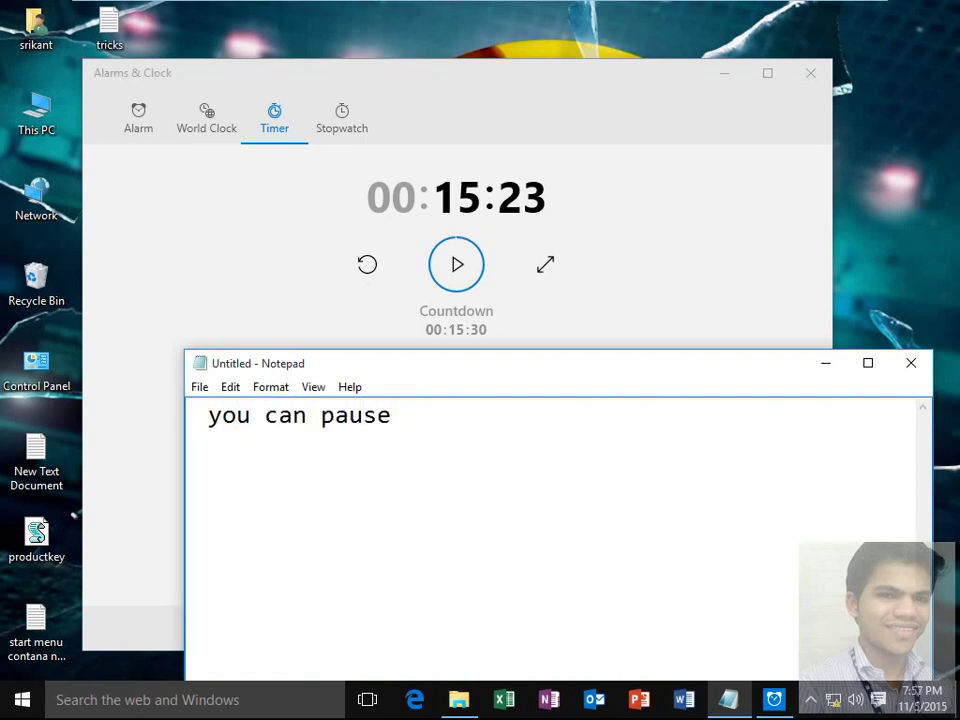
pyautogui.write('/resume')
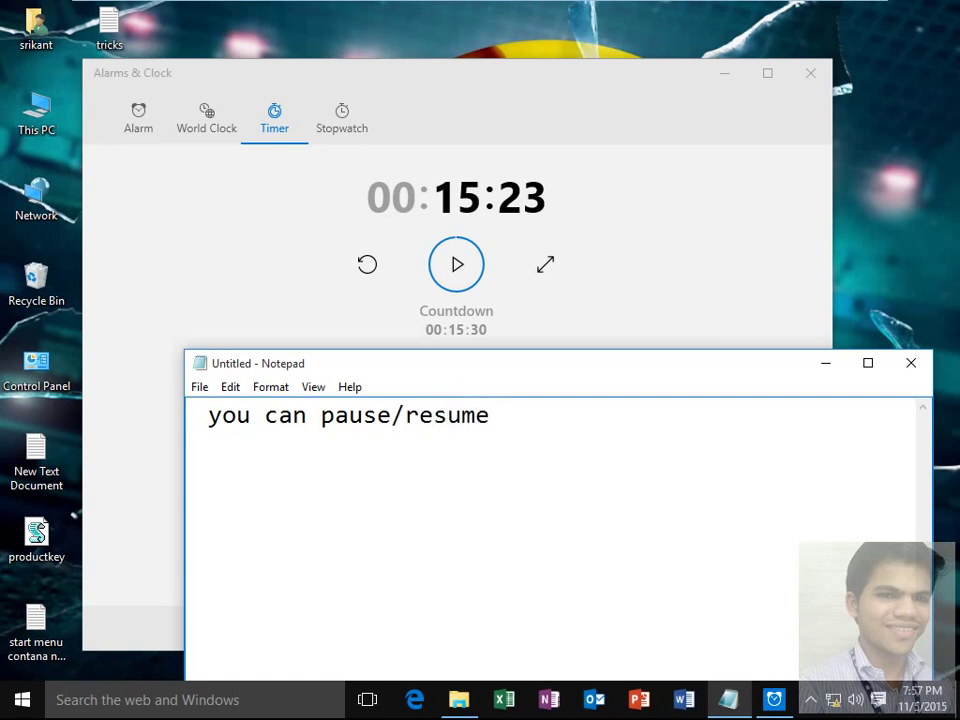
pyautogui.write(' any time')
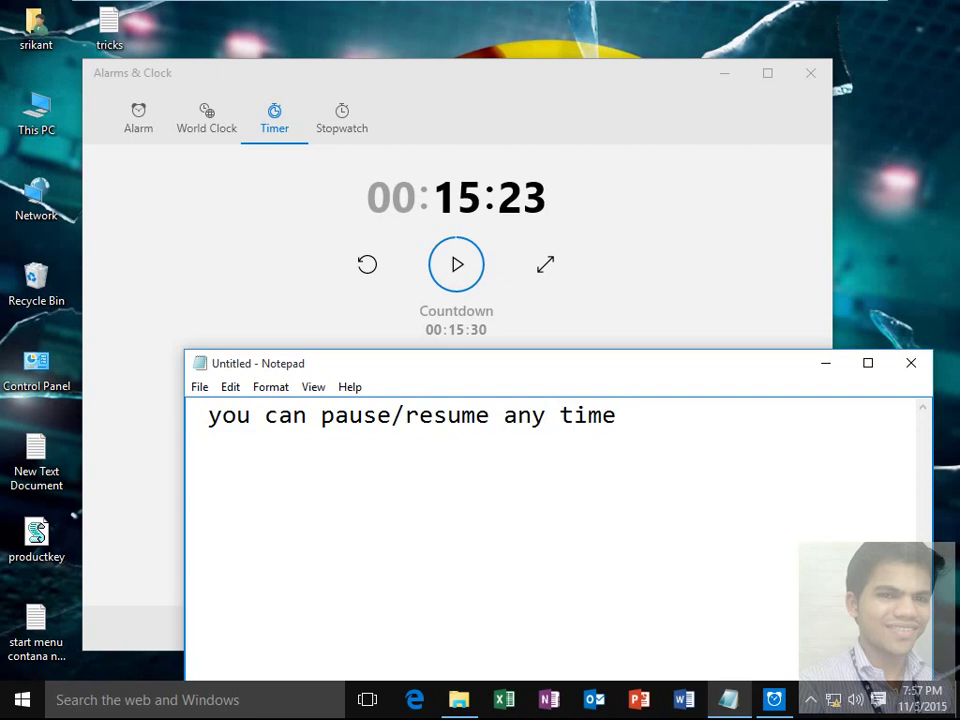
pyautogui.write(' using ')
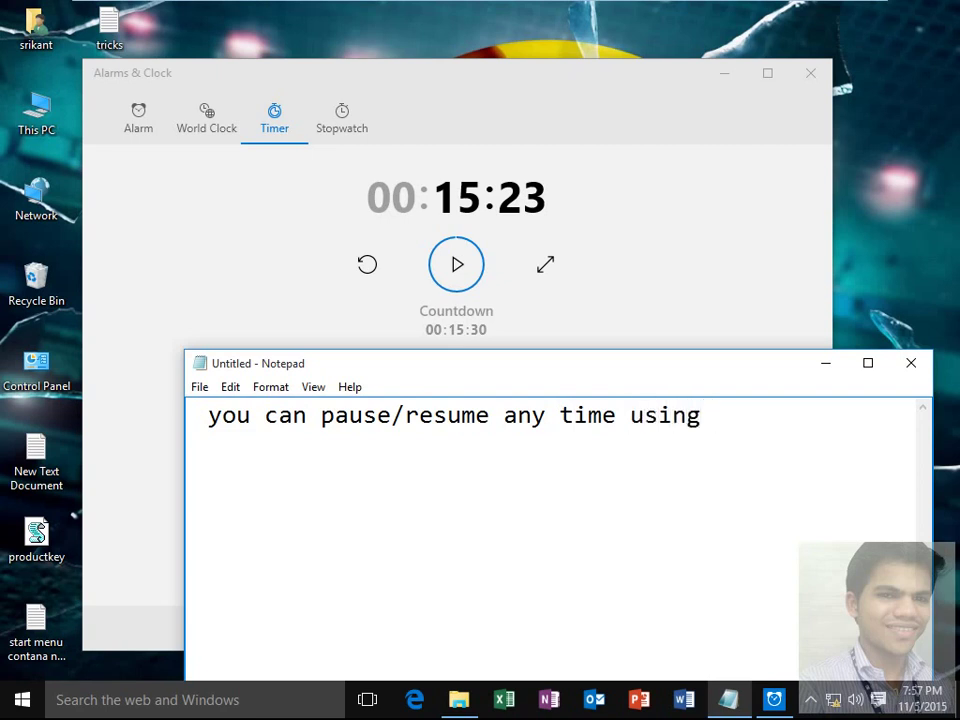
pyautogui.write('pause')
pyautogui.write(' bus')
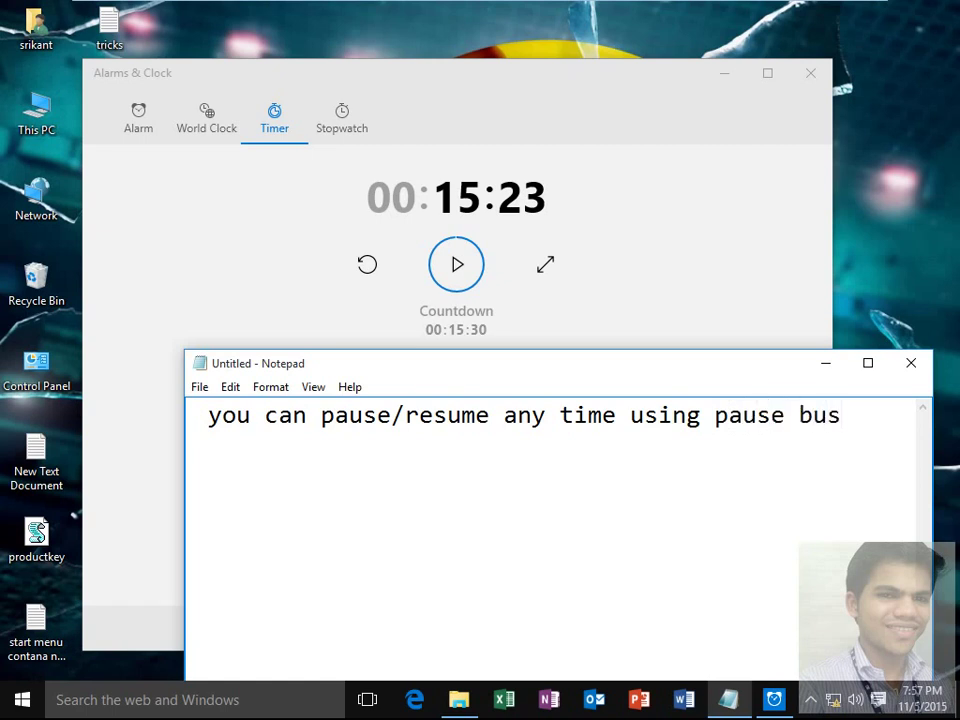
pyautogui.press('BackSpace')
pyautogui.write('ttion')
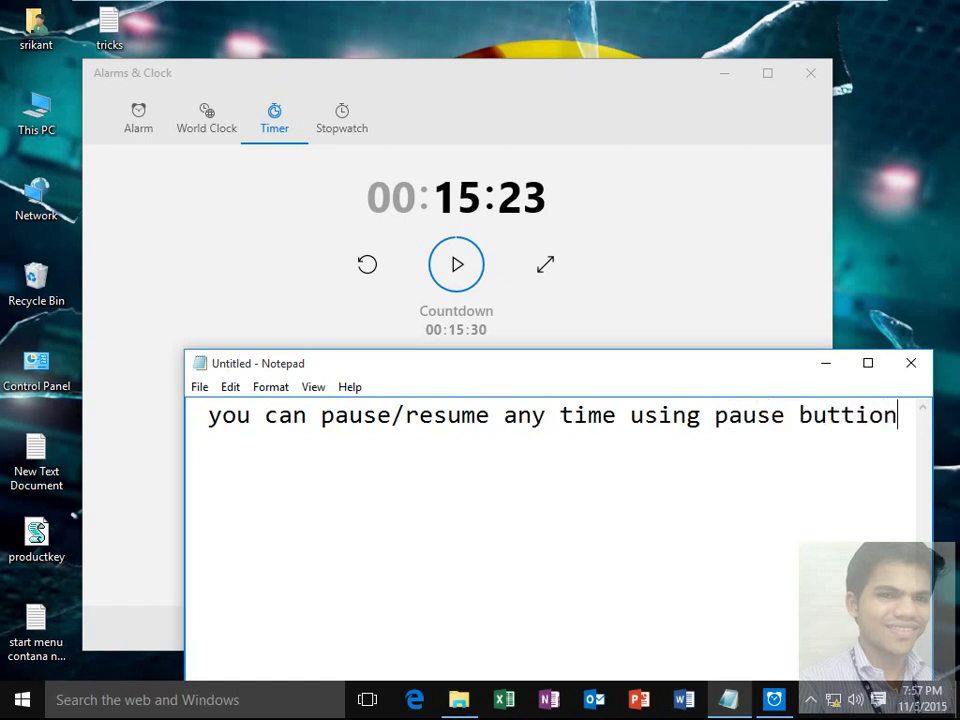
pyautogui.press('BackSpace')
pyautogui.press('BackSpace')
pyautogui.press('BackSpace')
pyautogui.write('on')
pyautogui.click(452, 268)
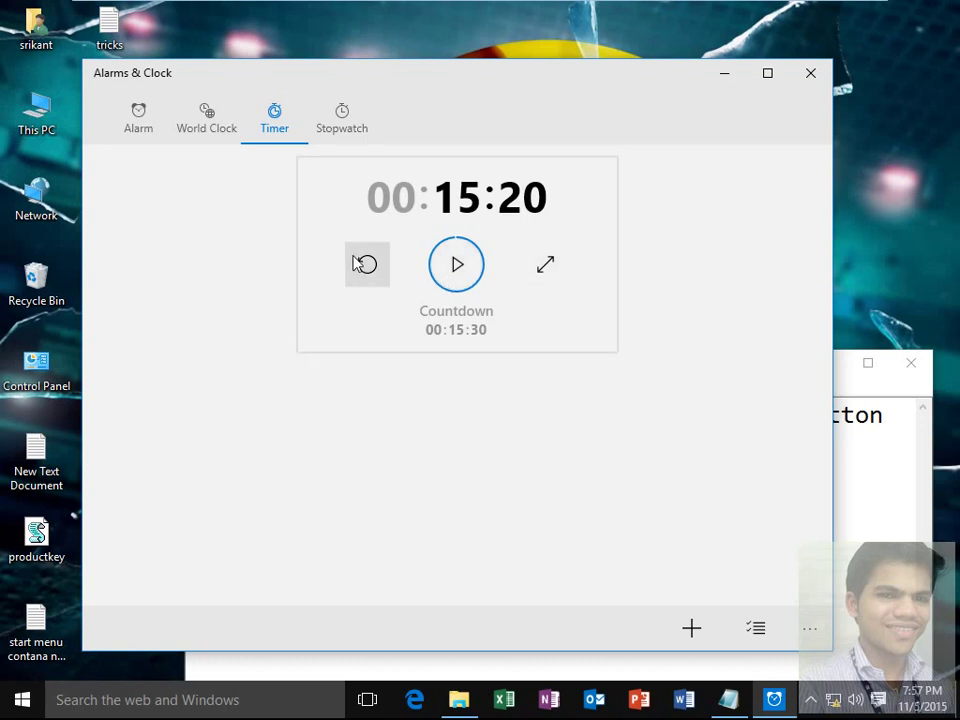
# Switch to Notepad and add a second line reading "you can reset the timer"
pyautogui.click(910, 474)
pyautogui.press('Return')
pyautogui.write('you can')
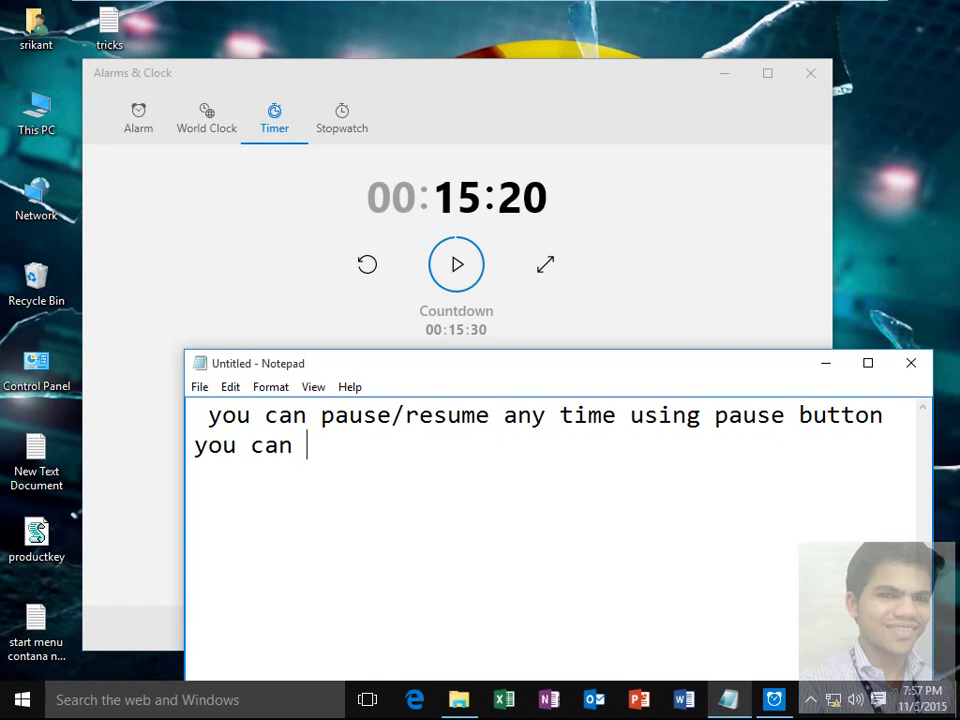
pyautogui.write('reset')
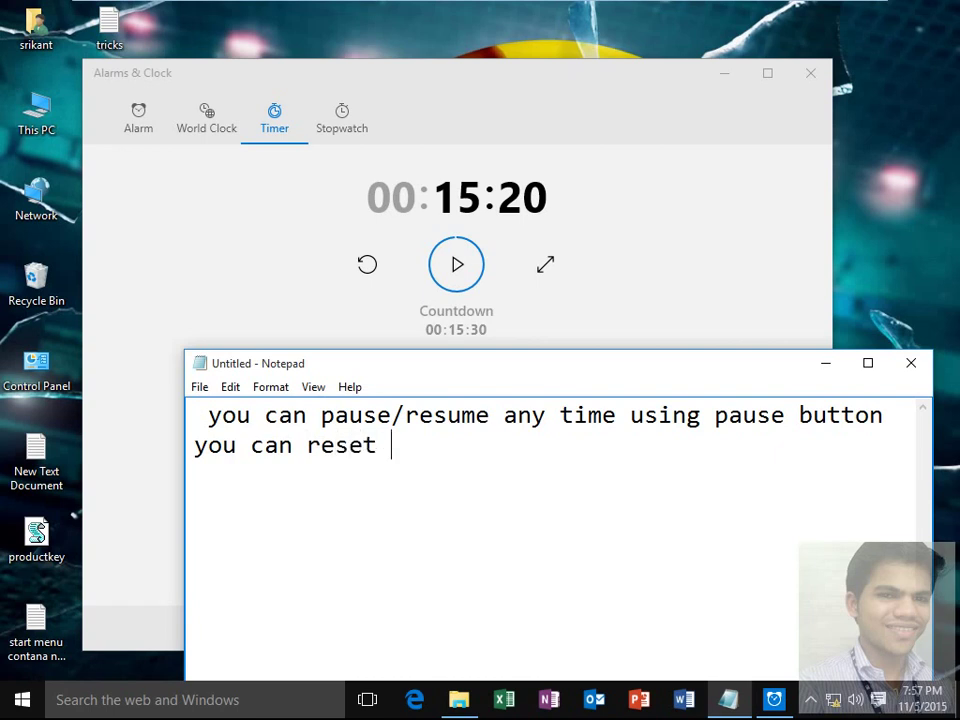
pyautogui.write(' the time')
pyautogui.press('BackSpace')
pyautogui.write('r')
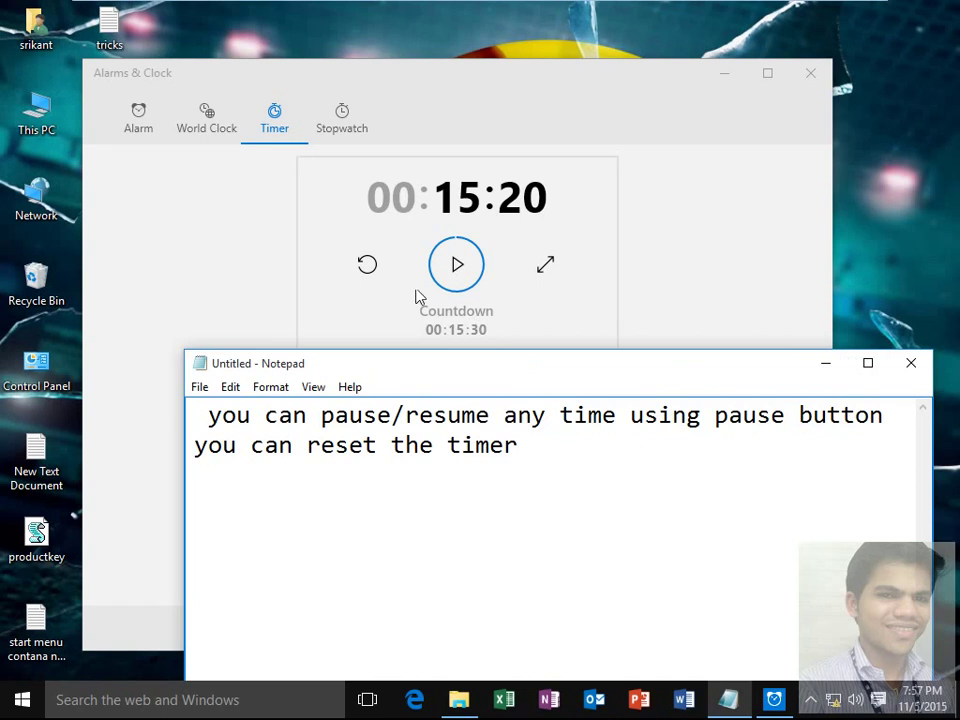
# Switch to Alarms & Clock, reset the countdown and start it again
pyautogui.click(367, 264)
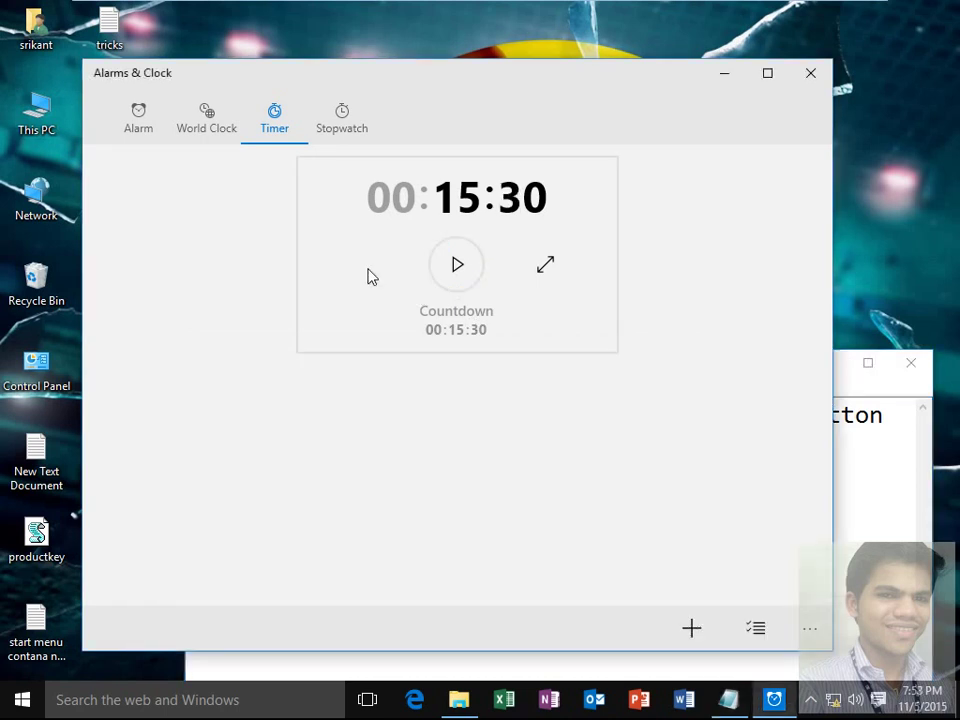
pyautogui.click(456, 272)
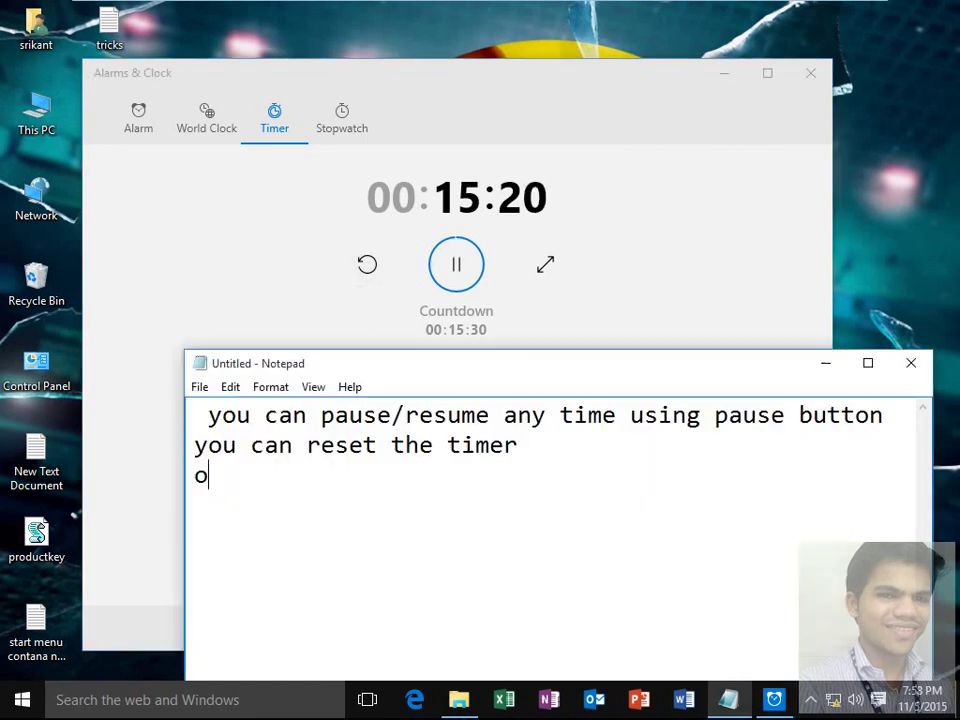
# Add a third line to the Notepad note reading "and see the expend view"
pyautogui.write('nd see ')
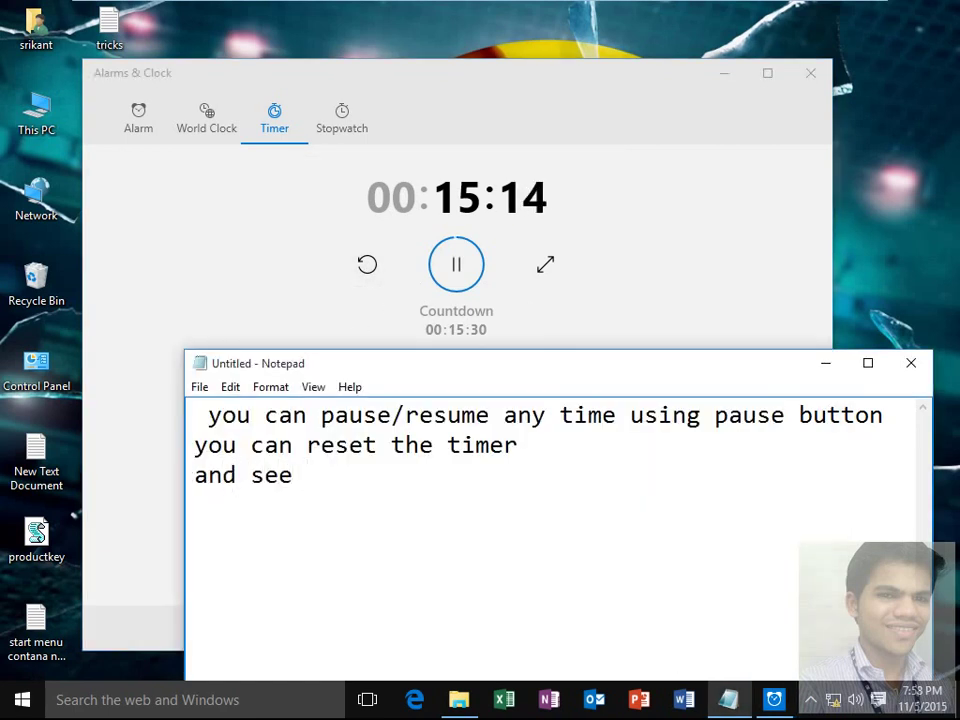
pyautogui.write('the expen')
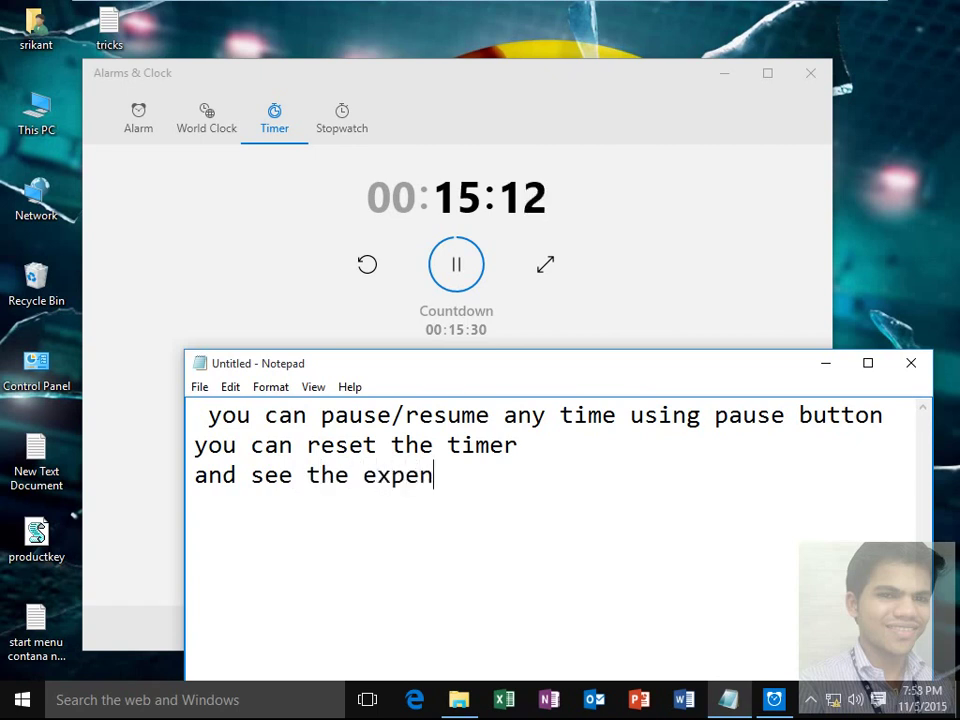
pyautogui.write('d view')
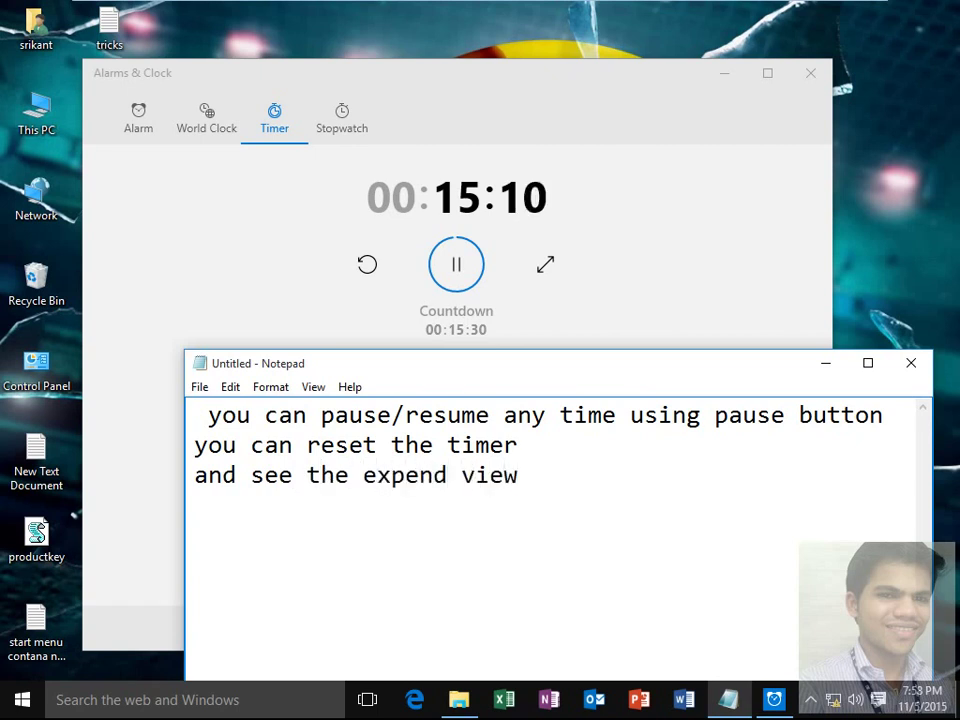
# Expand the countdown in Alarms & Clock to its large view, and clear the Notepad window out of the way by minimizing it
pyautogui.click(546, 266)
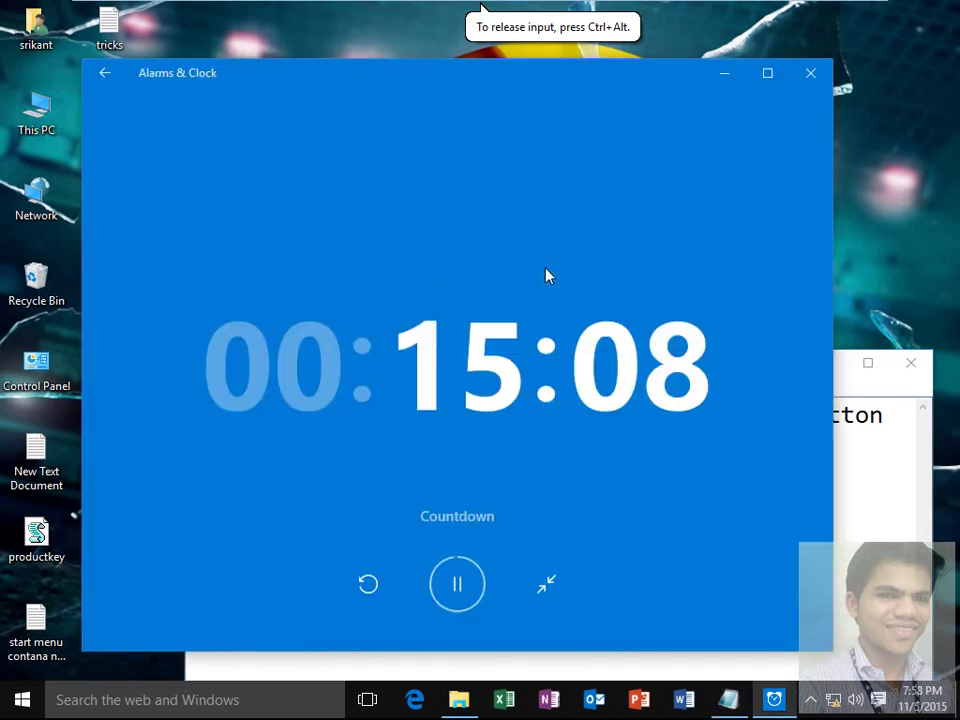
pyautogui.click(870, 568)
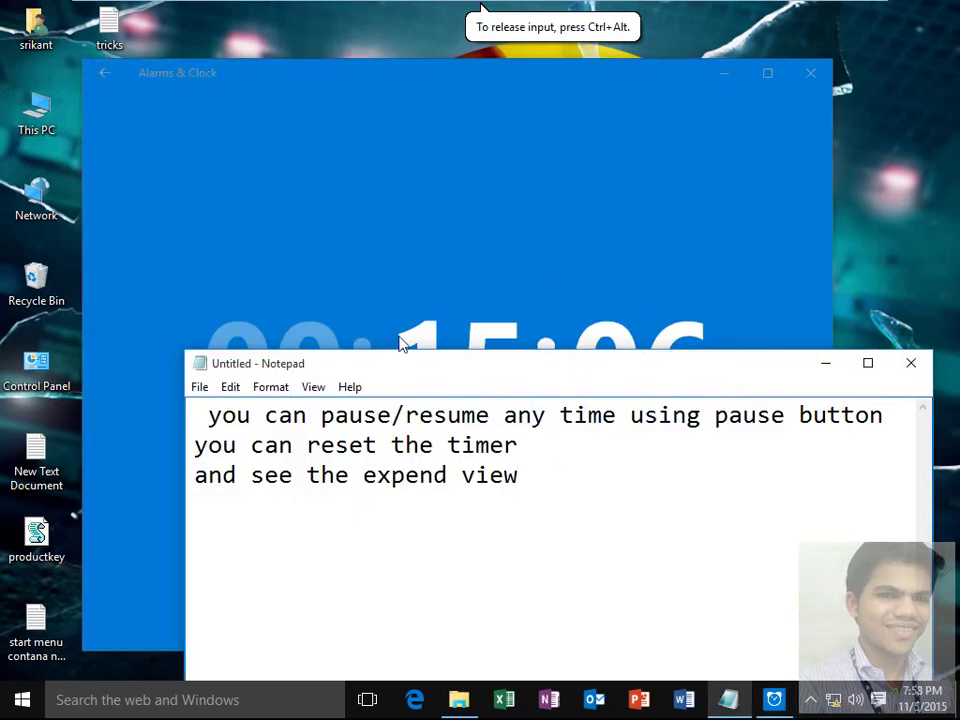
pyautogui.moveTo(433, 375); pyautogui.dragTo(335, 441)
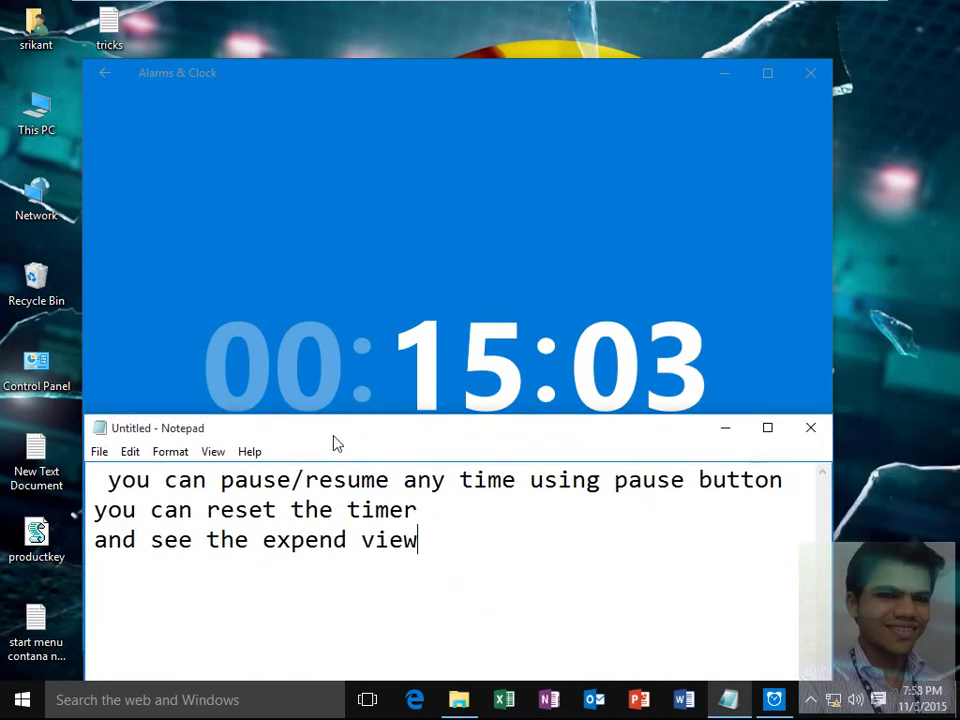
pyautogui.click(724, 428)
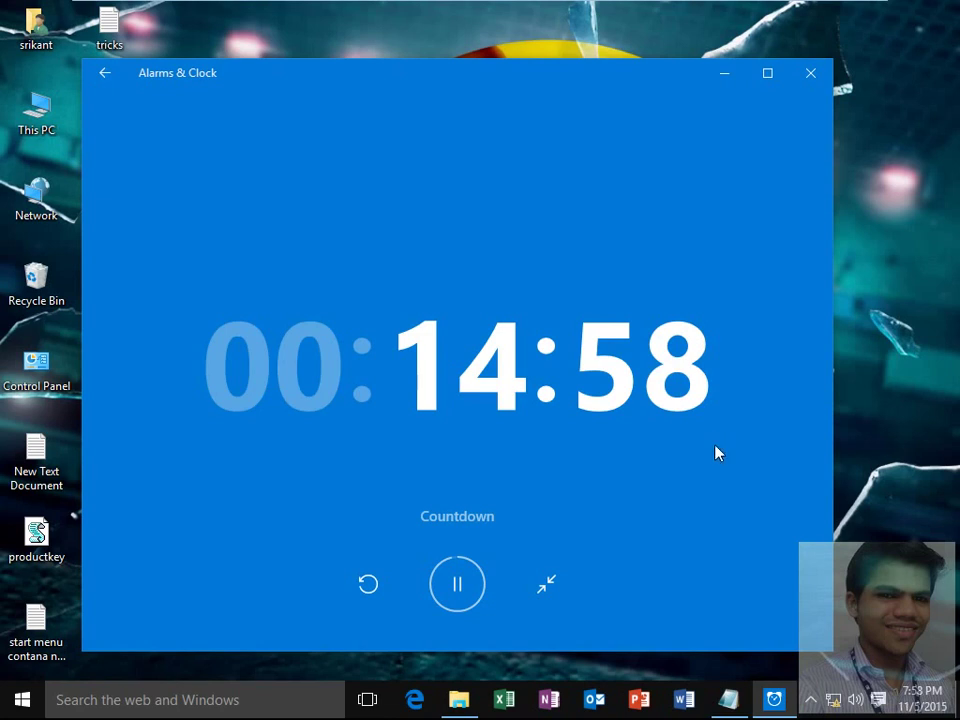
# Switch to Notepad and add a fourth line reading "this looks aswome", followed by blank space
pyautogui.click(728, 700)
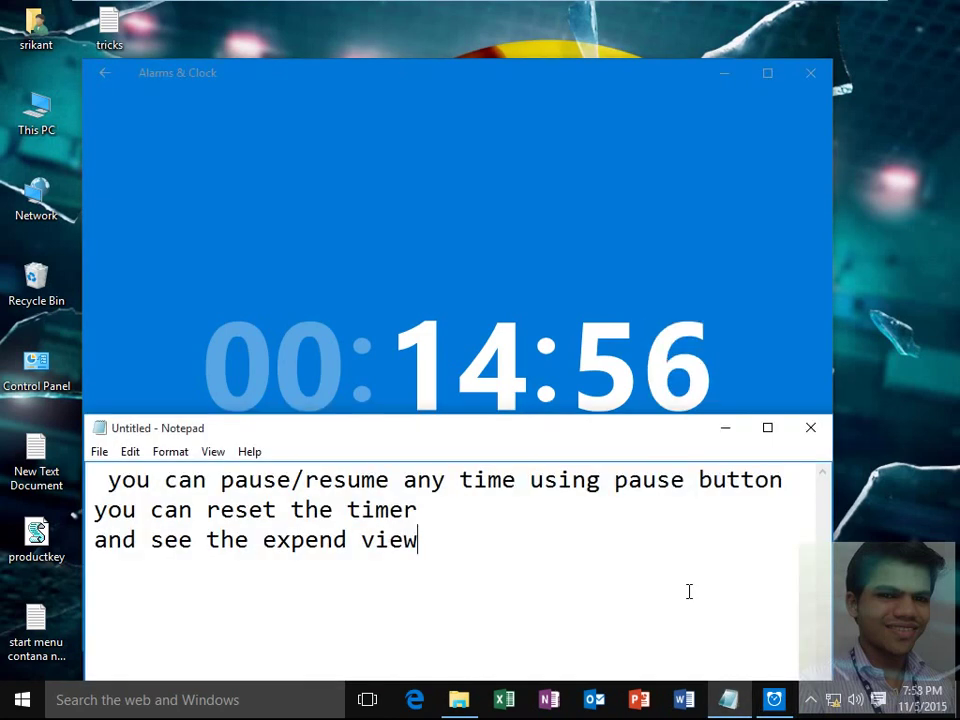
pyautogui.press('Return')
pyautogui.write('this ')
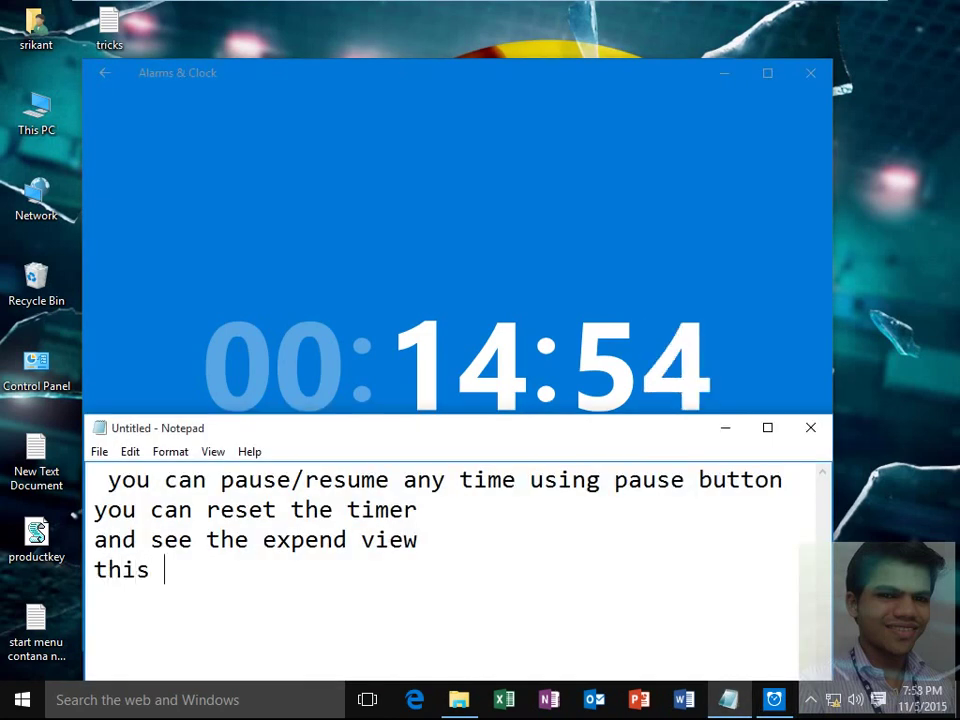
pyautogui.write('looks')
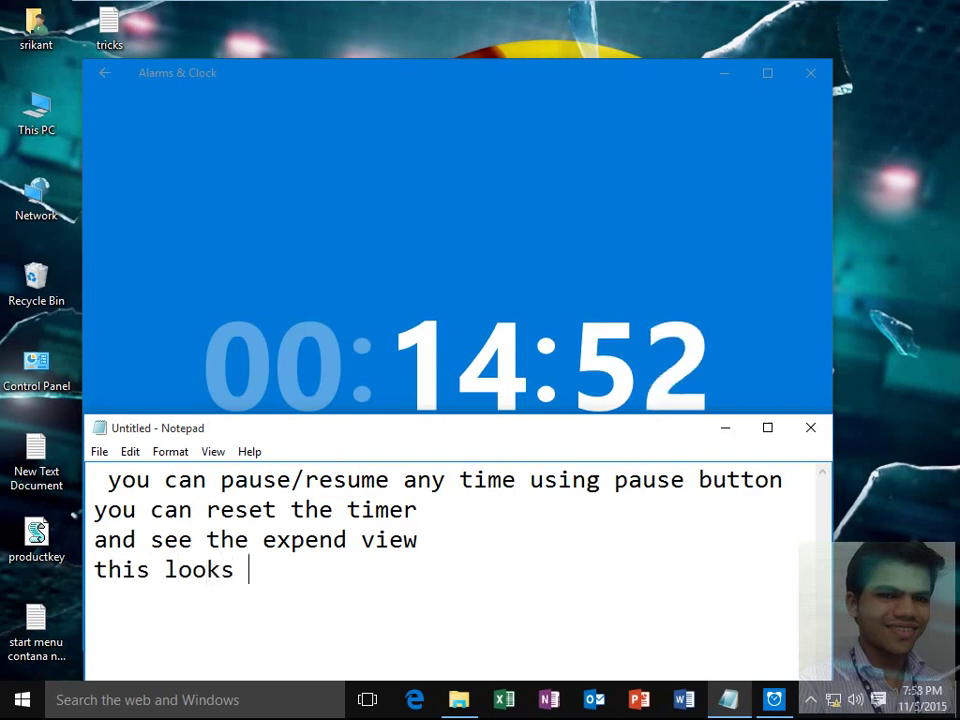
pyautogui.write(' aswome')
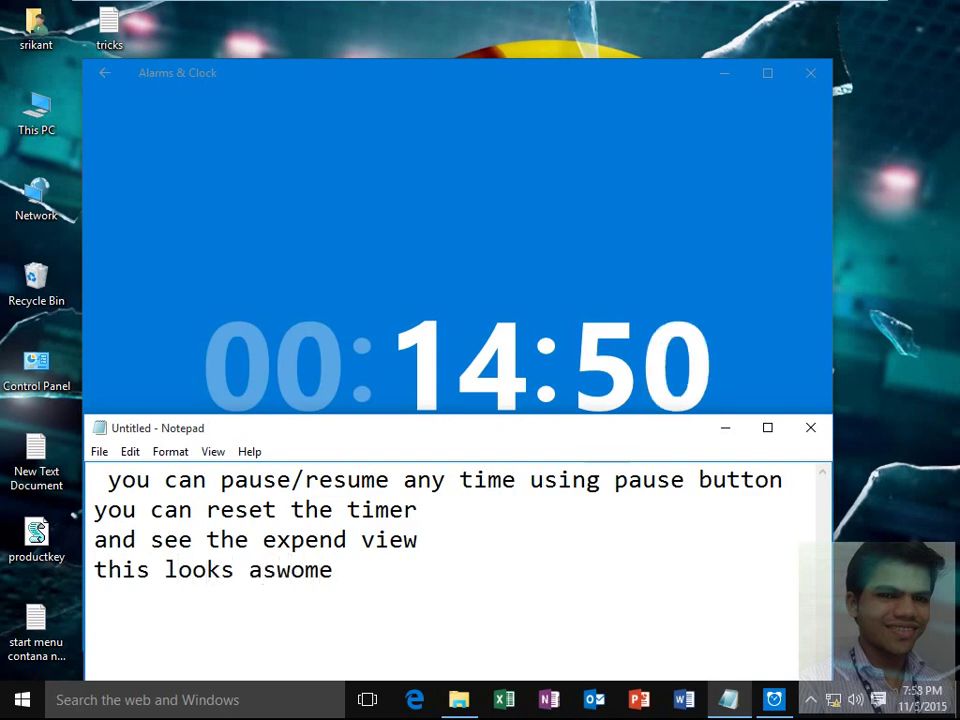
pyautogui.press('Return')
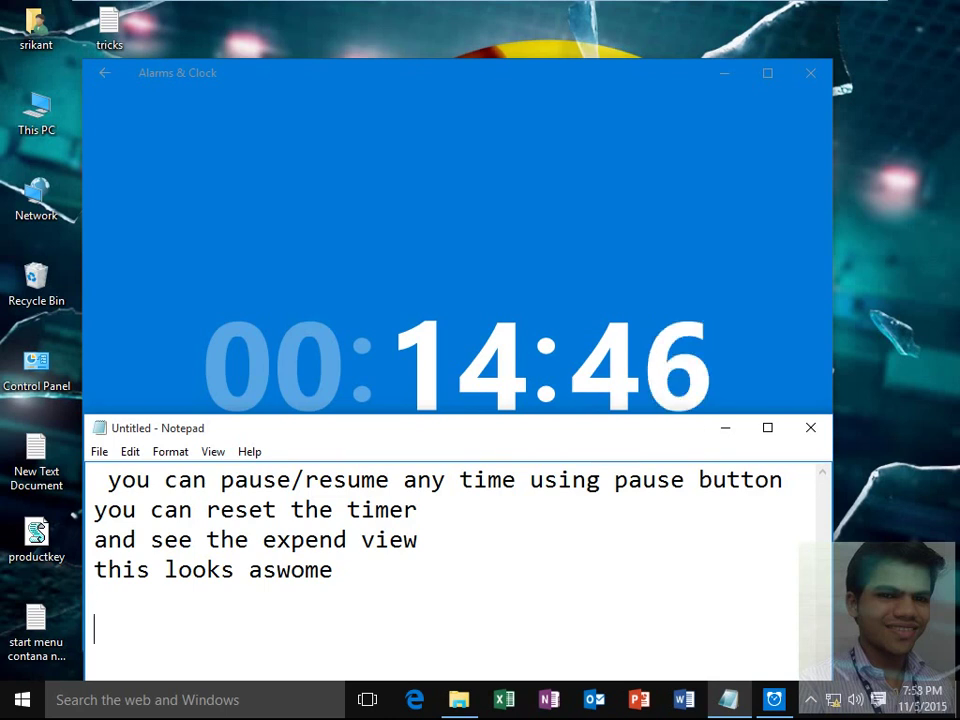
# Collapse the expanded countdown in Alarms & Clock, and add the line "you can add one more timer" to the Notepad note
pyautogui.click(450, 245)
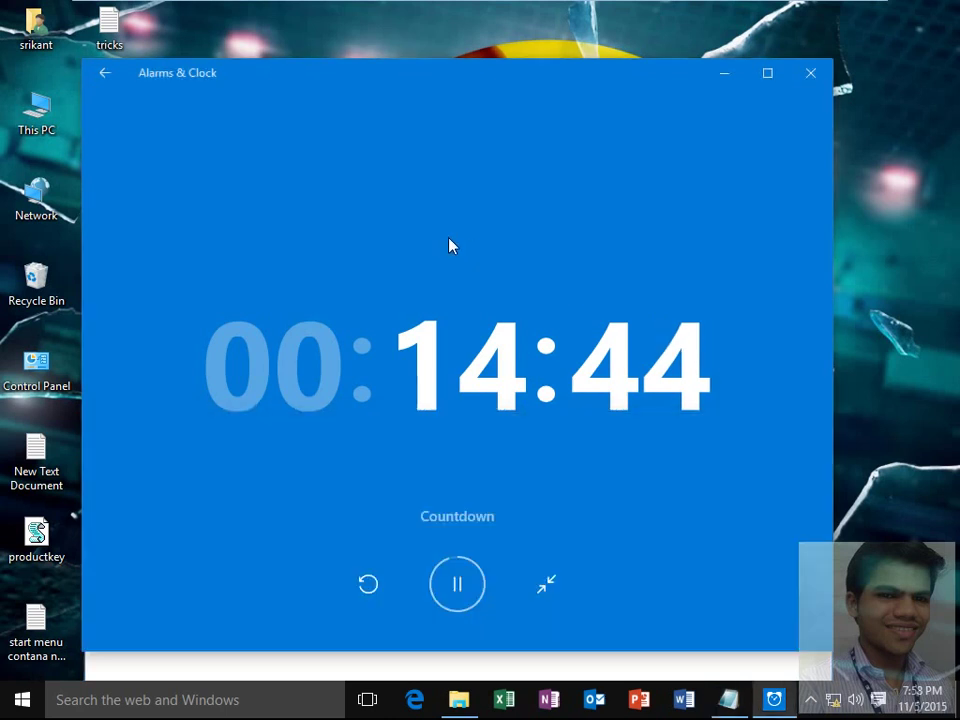
pyautogui.click(540, 589)
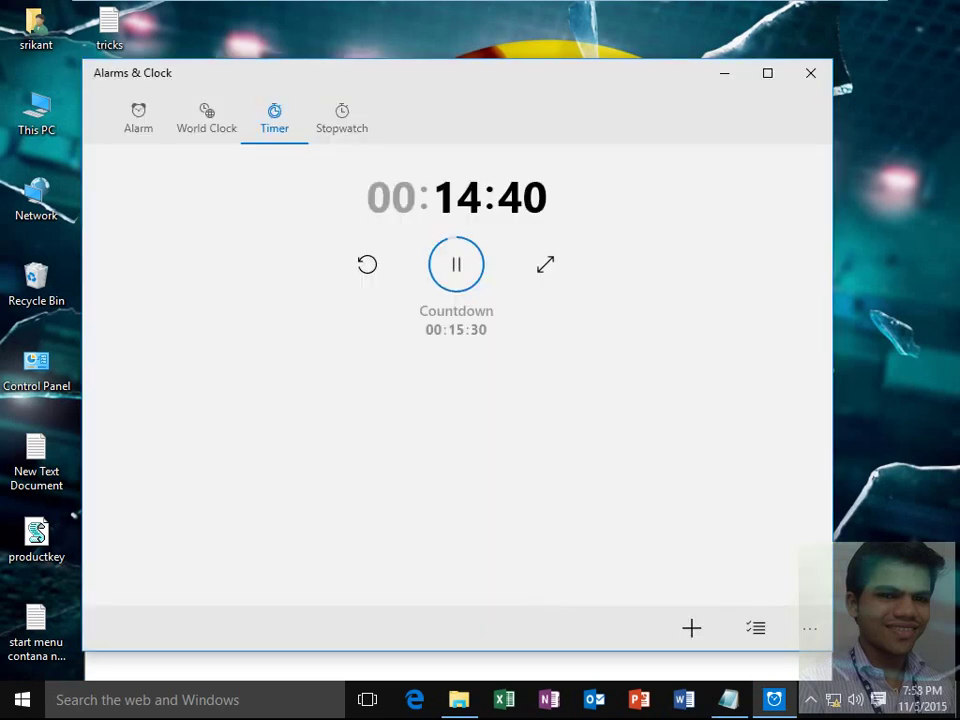
pyautogui.click(735, 703)
pyautogui.press('Return')
pyautogui.write('you can add ')
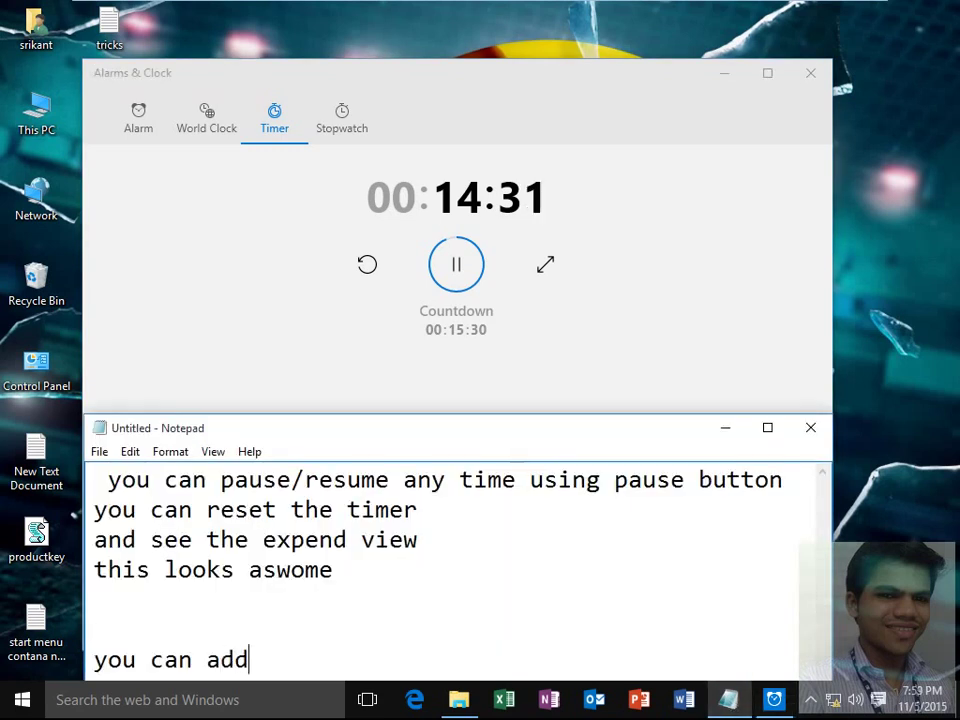
pyautogui.write('one more')
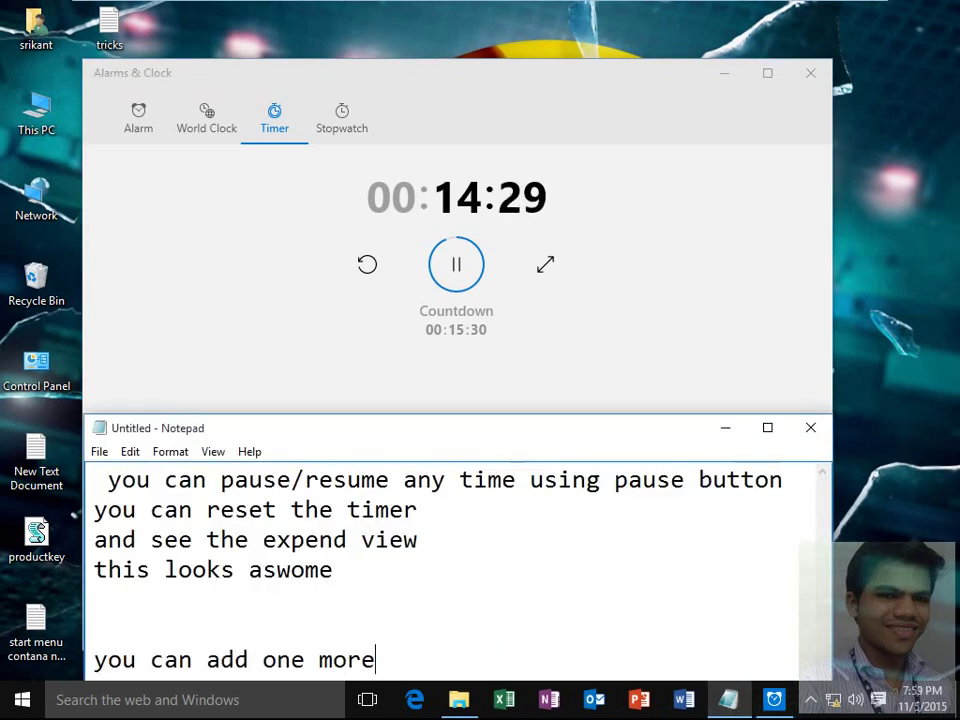
pyautogui.write(' times')
pyautogui.press('BackSpace')
pyautogui.write('r')
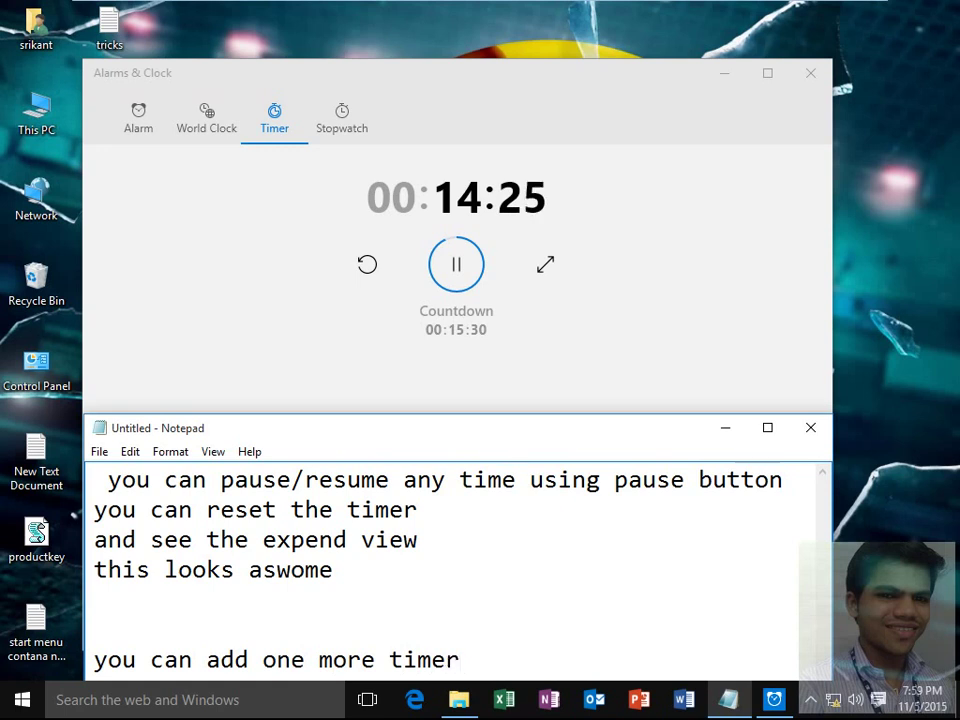
# Switch to Alarms & Clock and save a new timer with a duration of 1 hour, keeping the name Timer
pyautogui.click(640, 362)
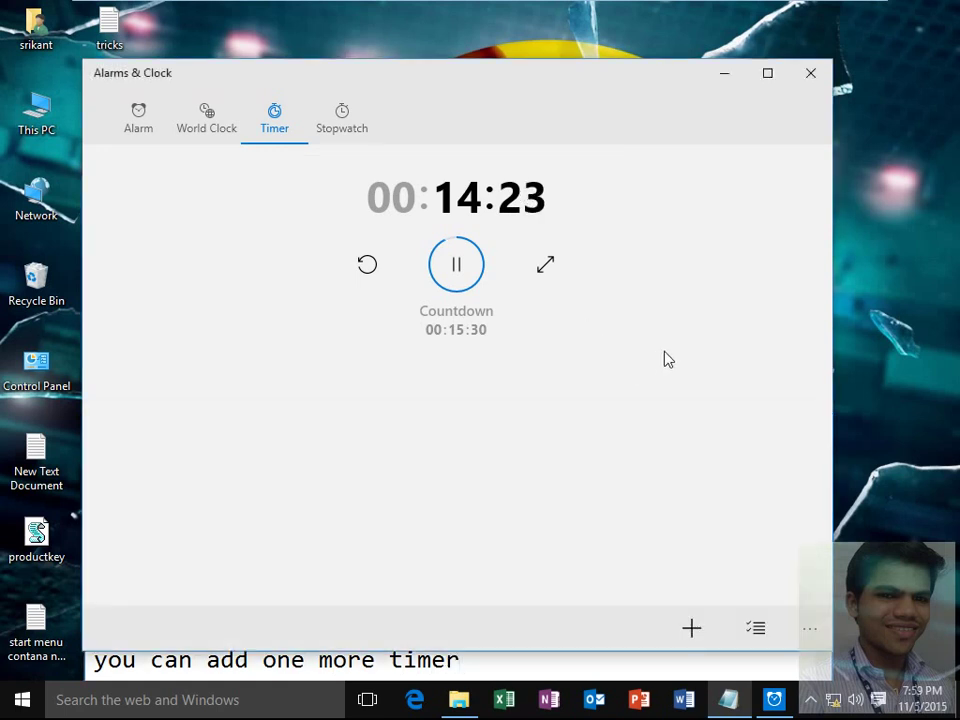
pyautogui.click(689, 632)
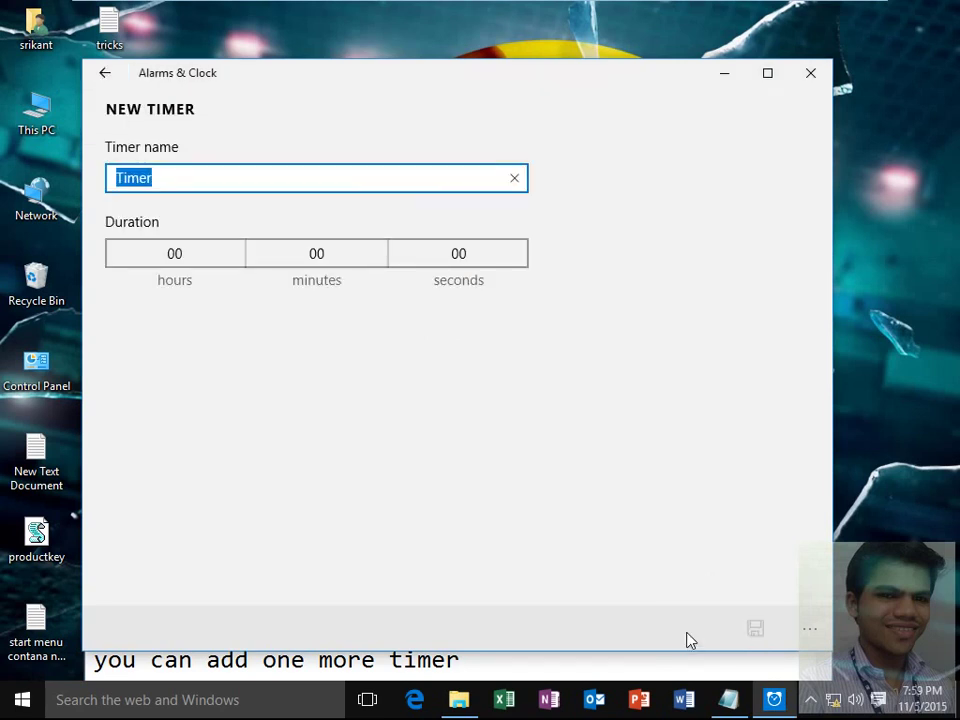
pyautogui.click(212, 258)
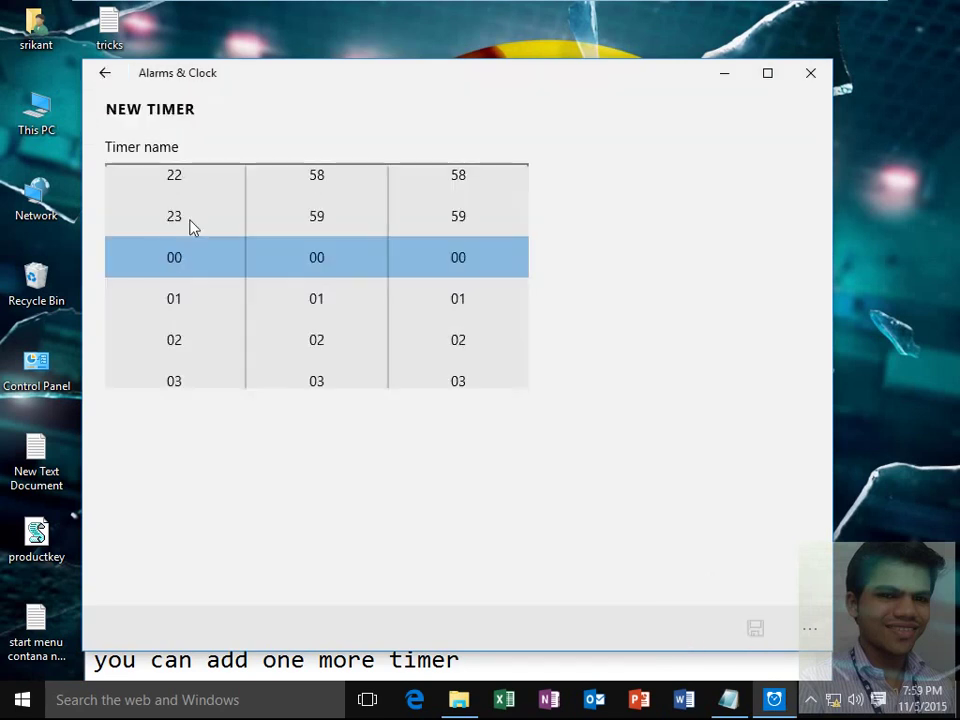
pyautogui.click(174, 299)
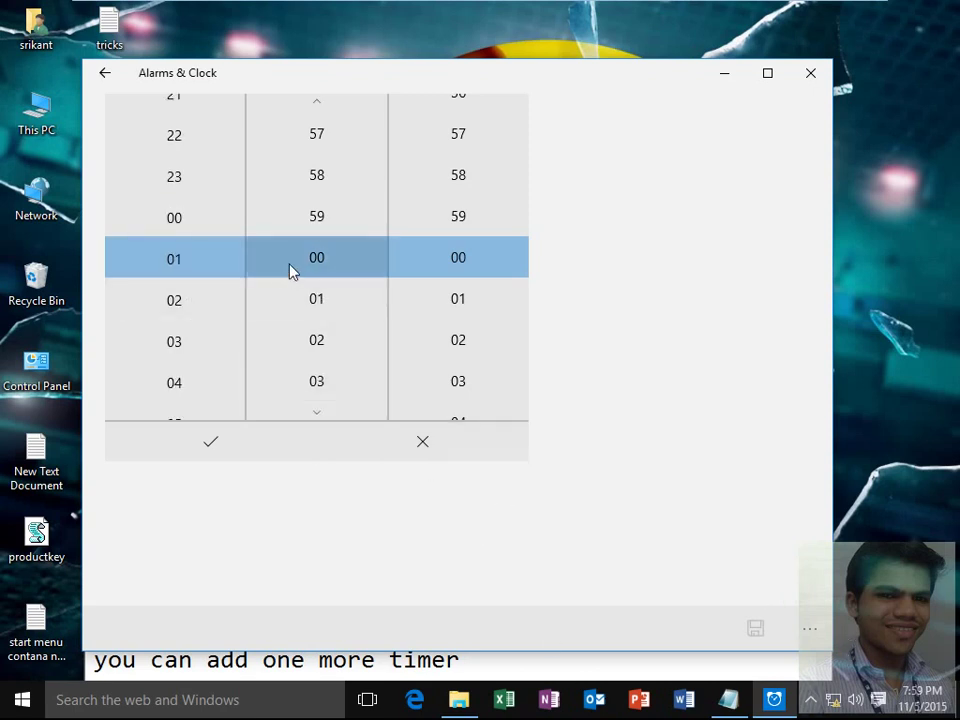
pyautogui.click(212, 443)
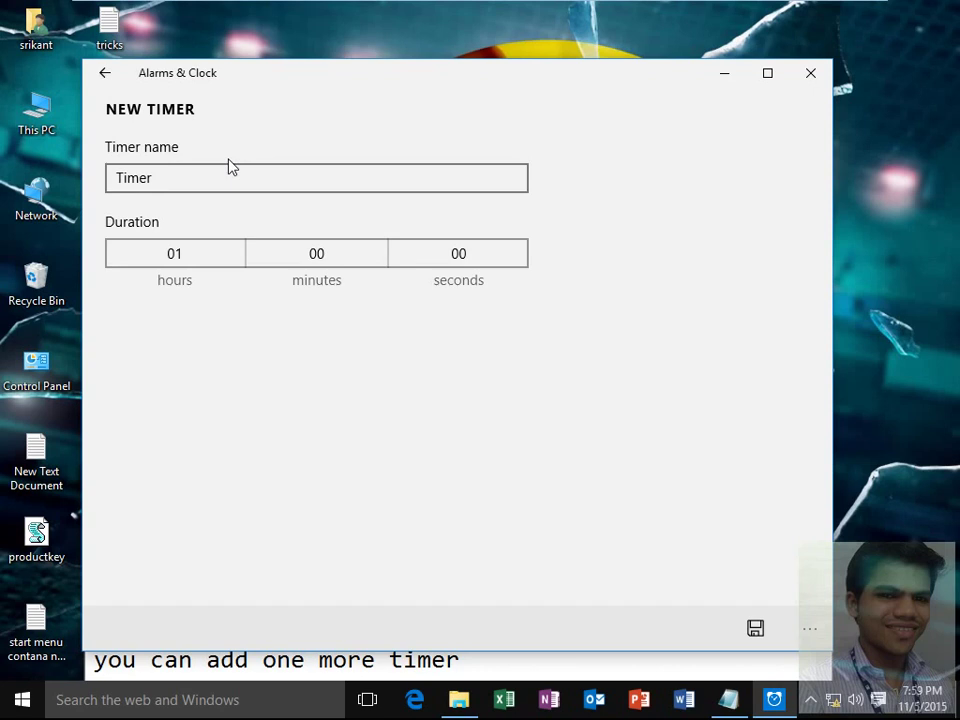
pyautogui.click(797, 637)
pyautogui.click(755, 626)
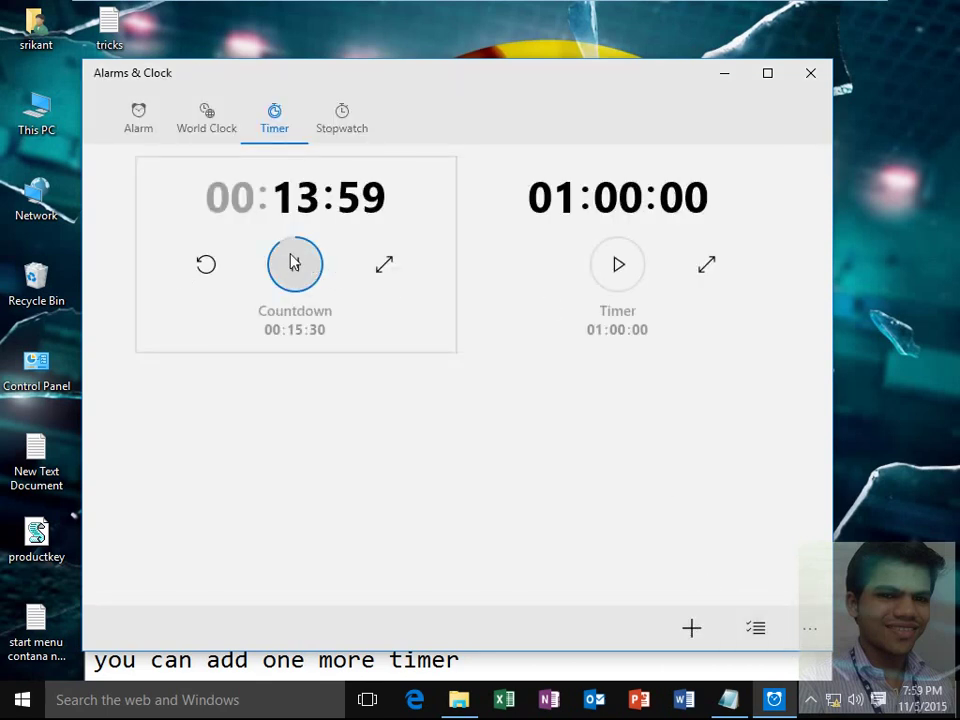
# Pause the Countdown timer, then start, reset, restart and pause the one-hour timer
pyautogui.click(294, 270)
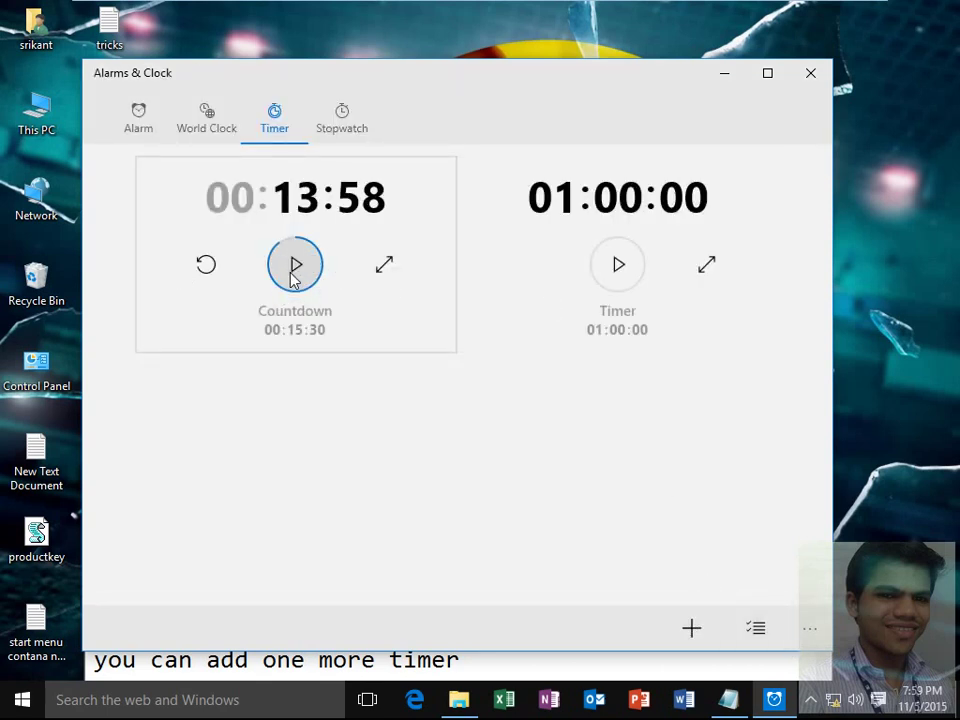
pyautogui.click(617, 265)
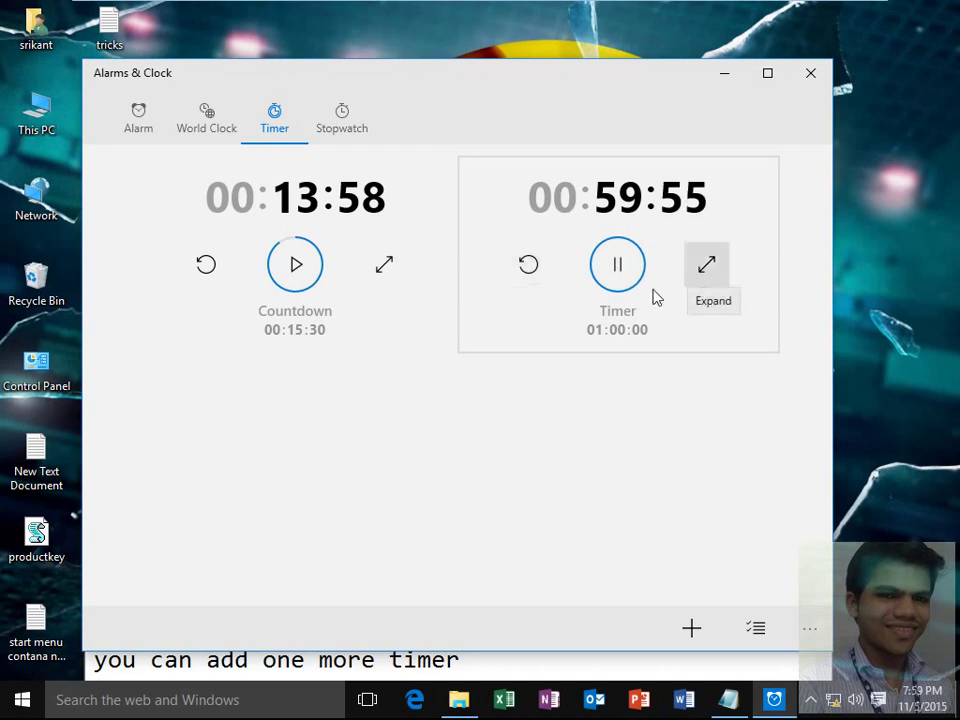
pyautogui.click(528, 268)
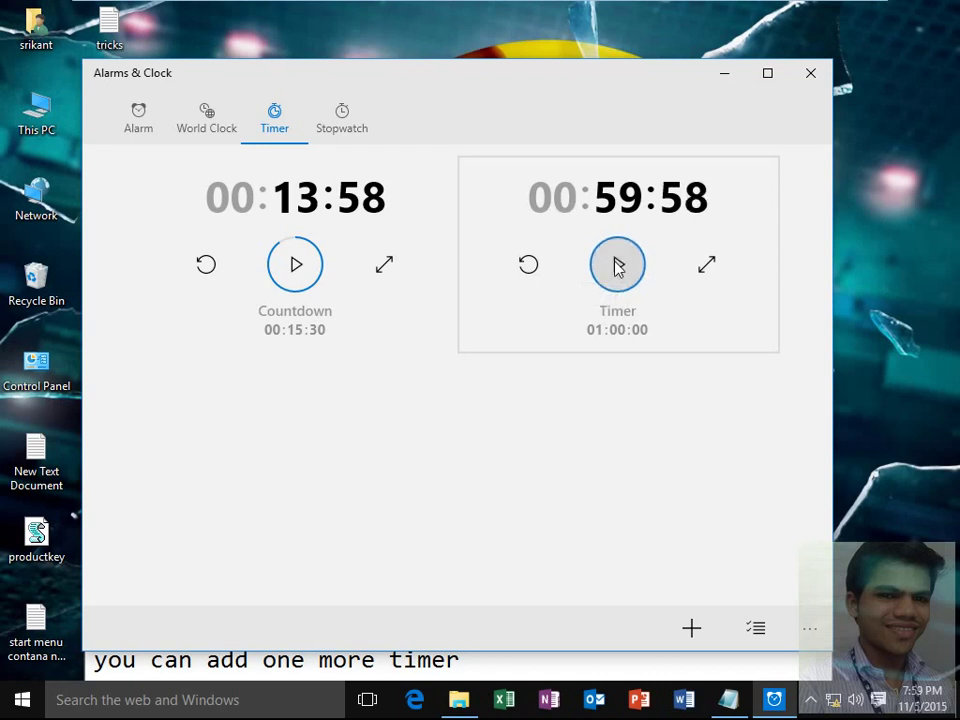
pyautogui.click(617, 265)
pyautogui.click(707, 268)
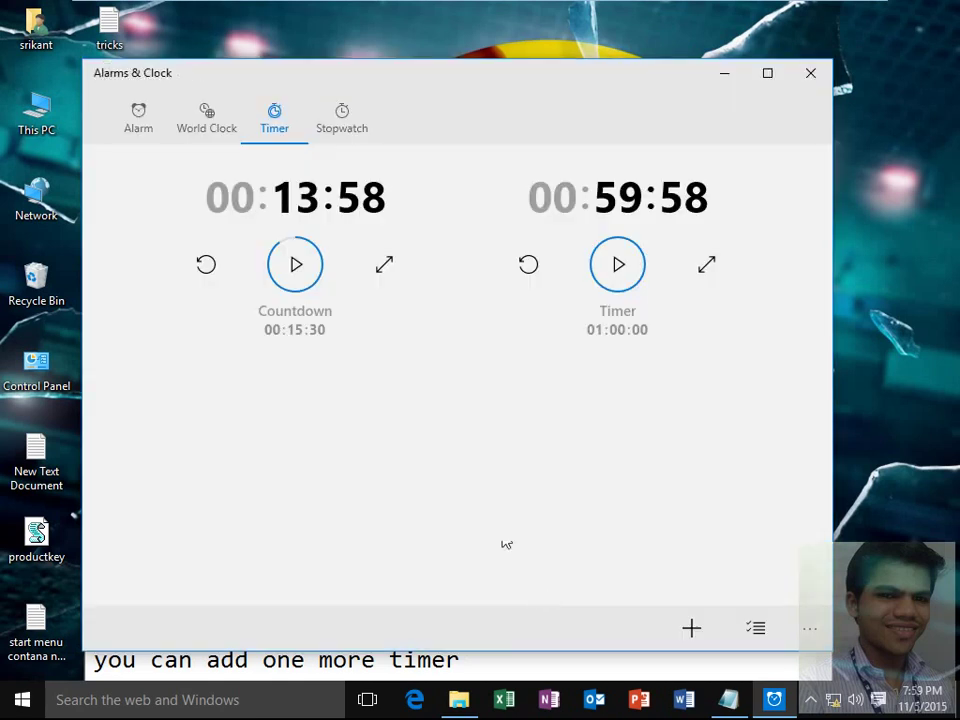
# Resume both the Countdown and the one-hour timer, and expand the one-hour timer to its large view
pyautogui.click(294, 266)
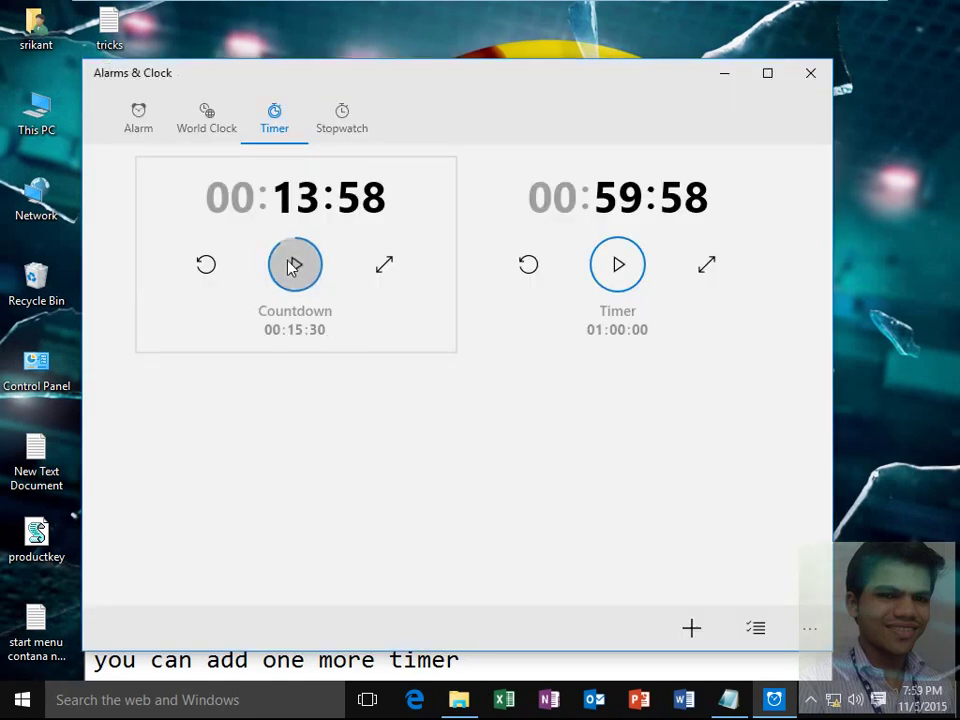
pyautogui.click(619, 266)
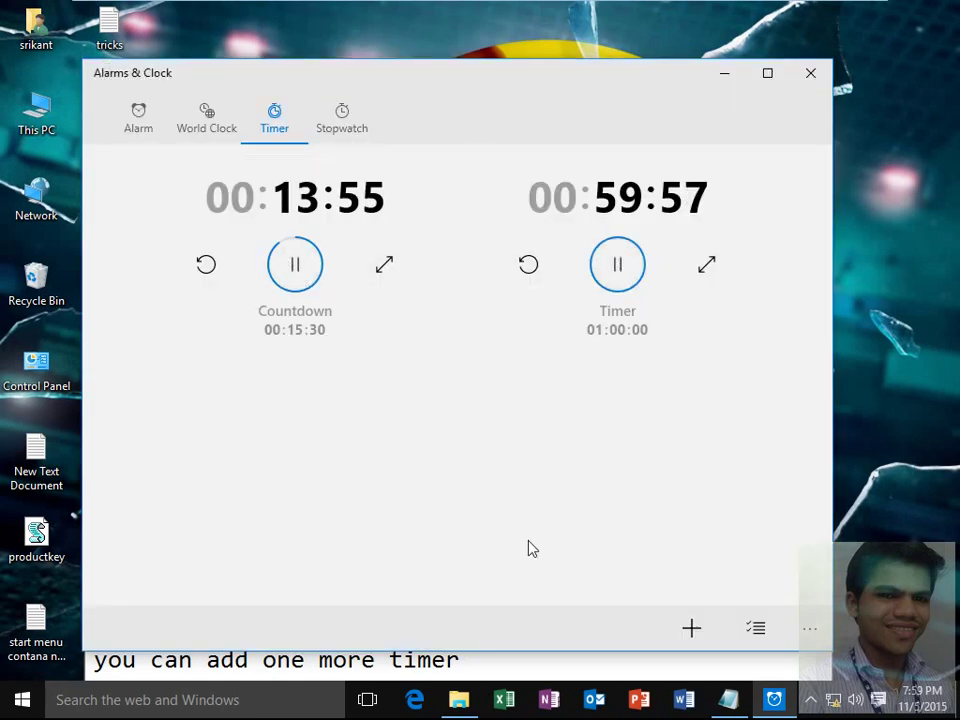
pyautogui.click(705, 268)
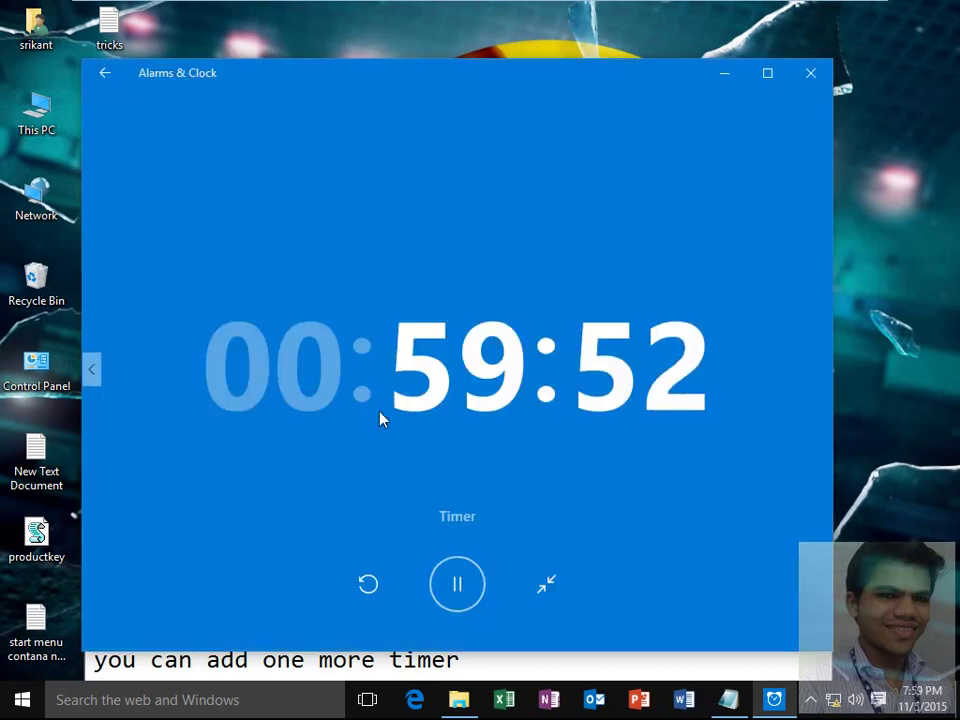
# Flip the large view to the Countdown and back to the one-hour timer, and move the window towards the desktop's upper-left corner
pyautogui.click(93, 378)
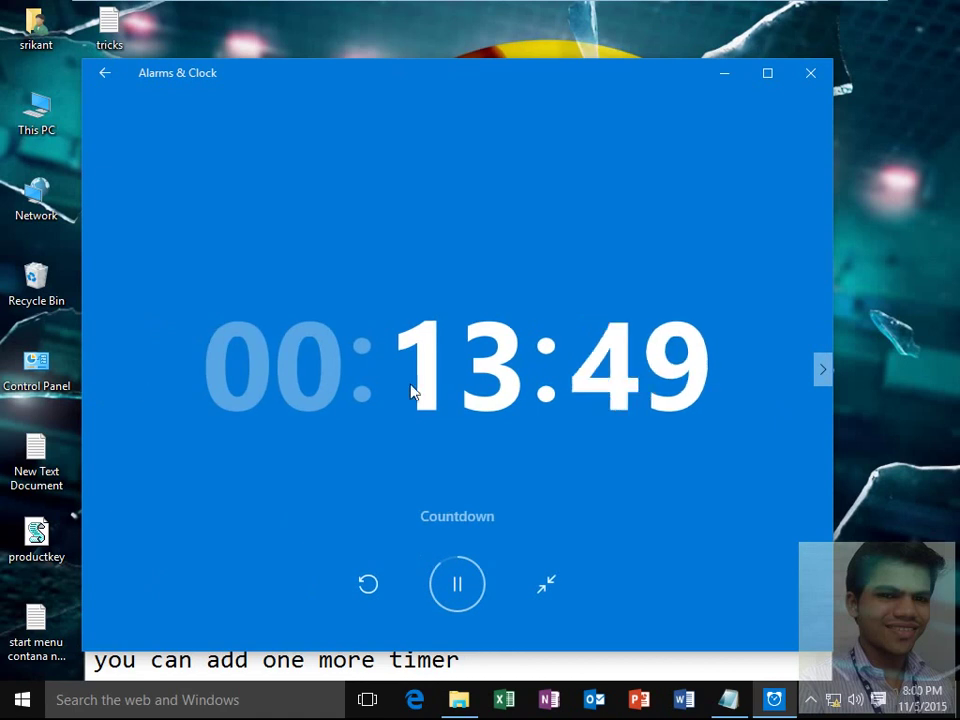
pyautogui.click(821, 378)
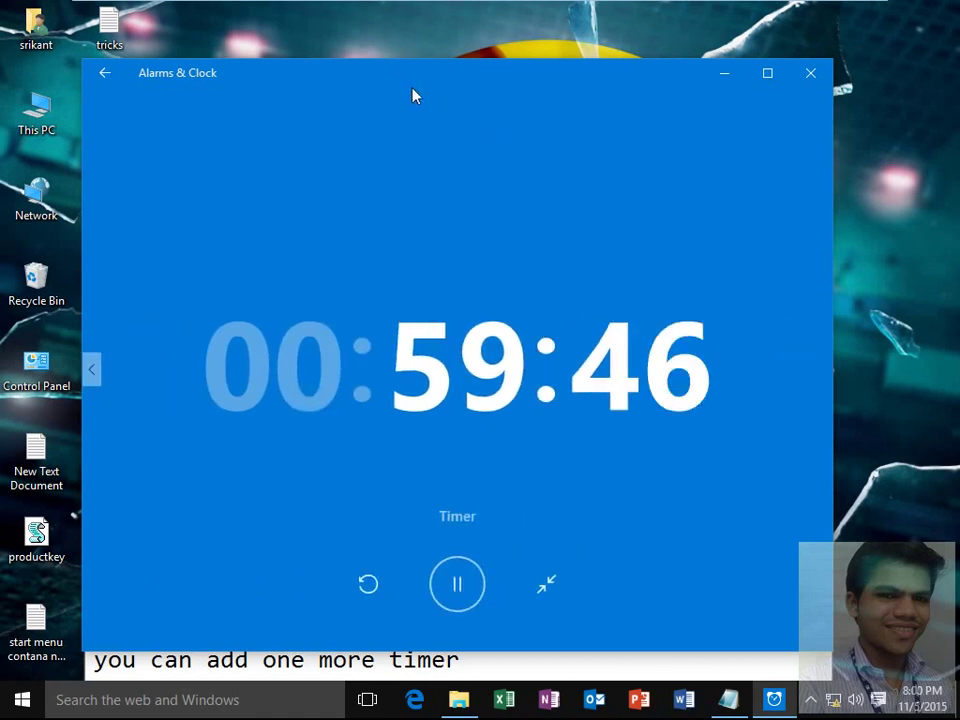
pyautogui.moveTo(388, 77); pyautogui.dragTo(340, 59)
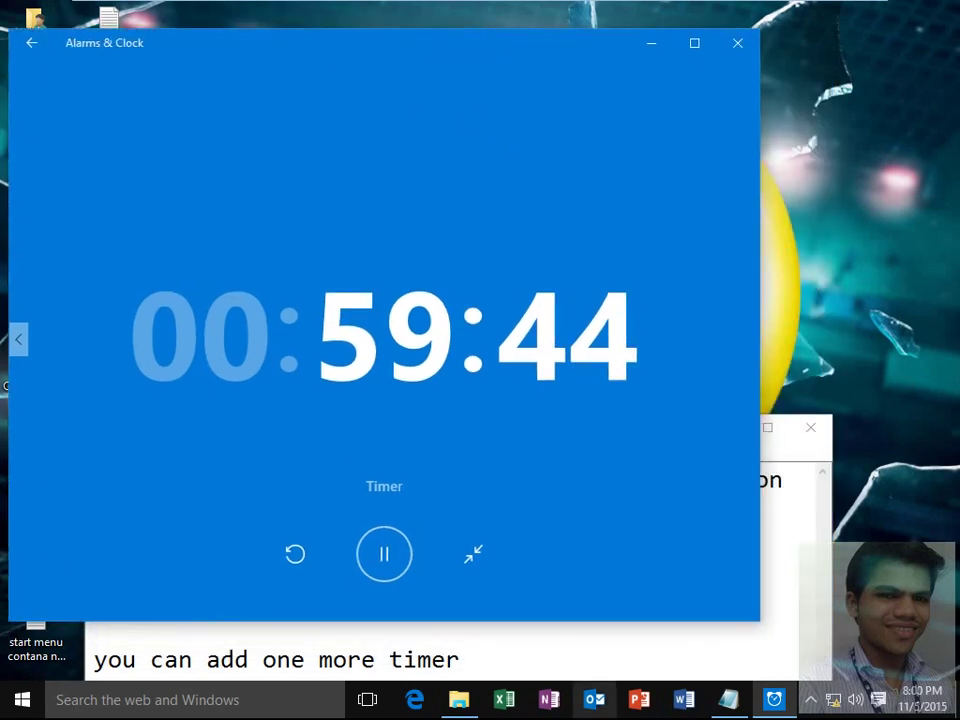
# Switch to Notepad and replace the line about adding one more timer with "hope you enjoy this"
pyautogui.click(728, 699)
pyautogui.write('hope you')
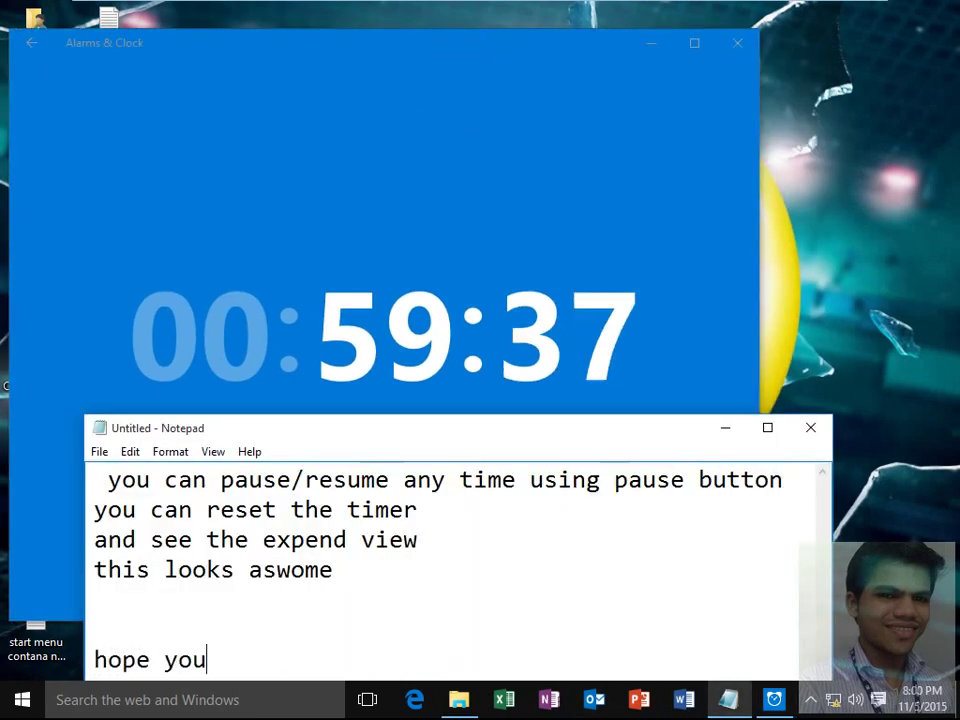
pyautogui.write(' enjoy this')
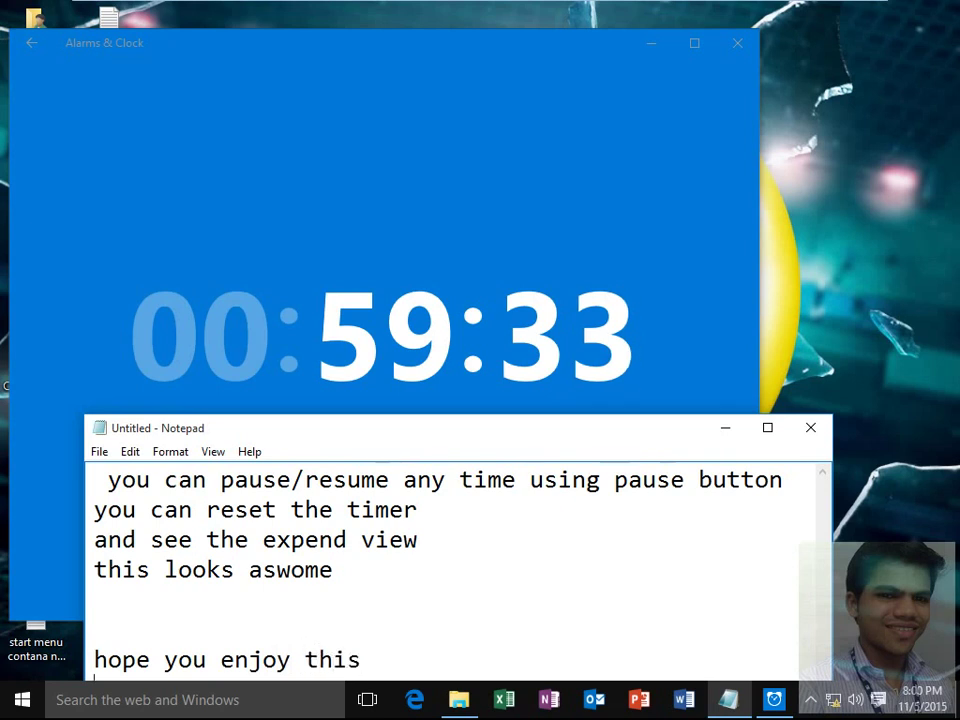
# Add a new line to the note reading "if you like this plz click like button"
pyautogui.press('Return')
pyautogui.write('if you')
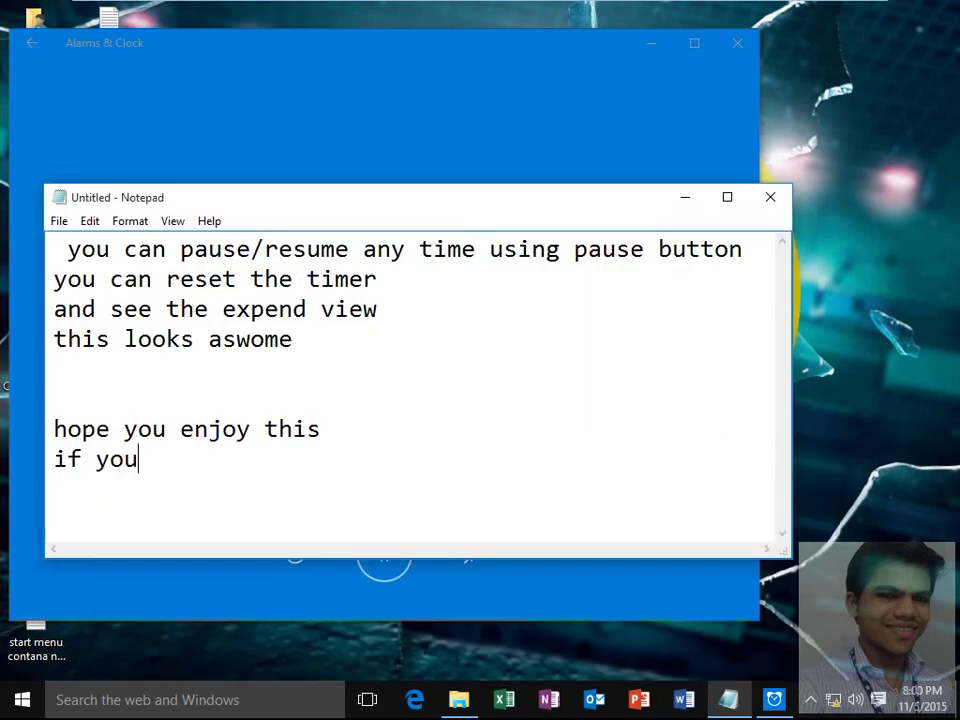
pyautogui.write(' like this p')
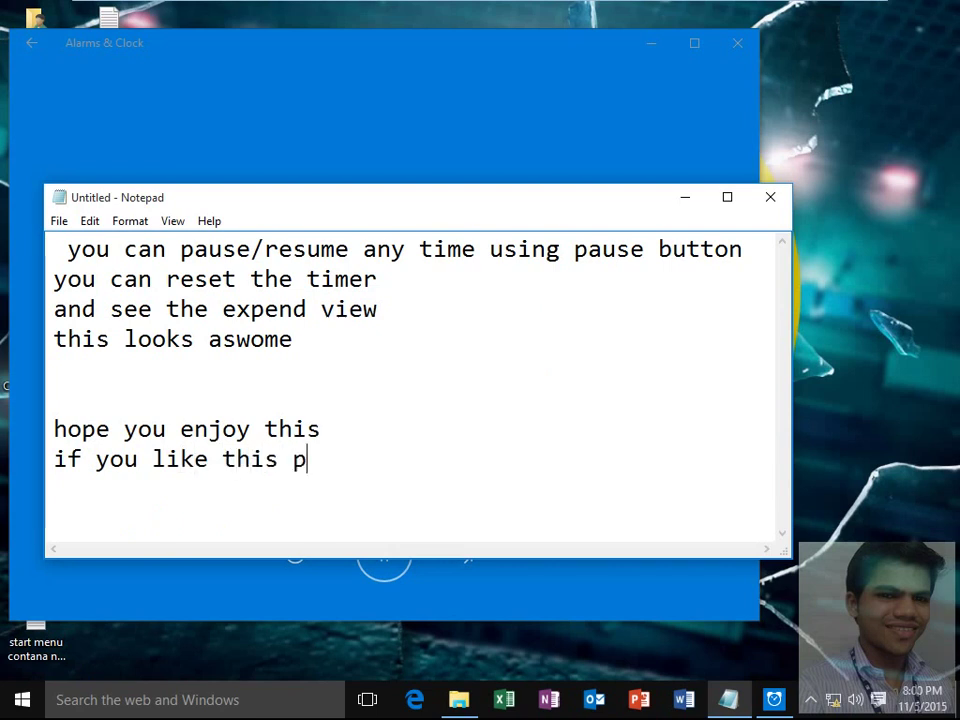
pyautogui.write('lz click like')
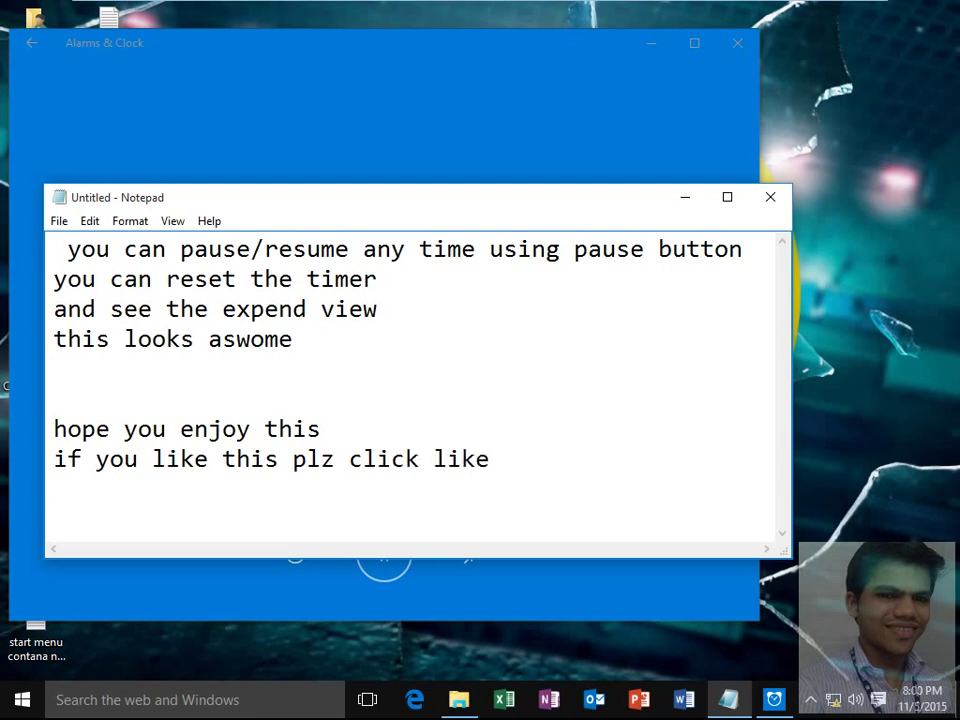
pyautogui.write(' button ')
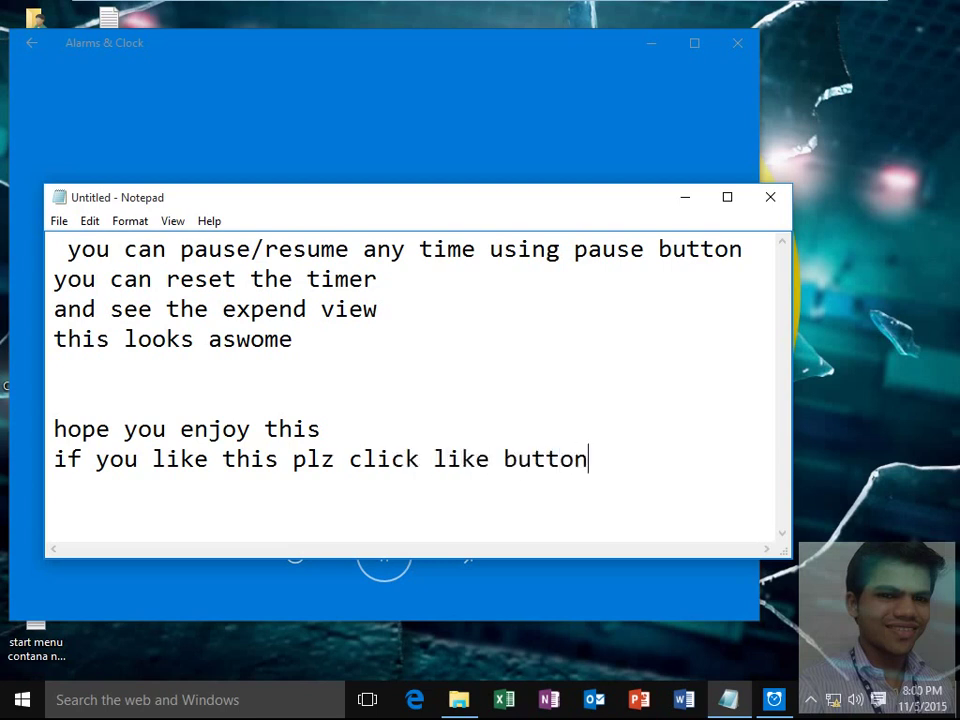
# Add the line "and support us with Subscribe.." below the request to click like
pyautogui.write('and supp')
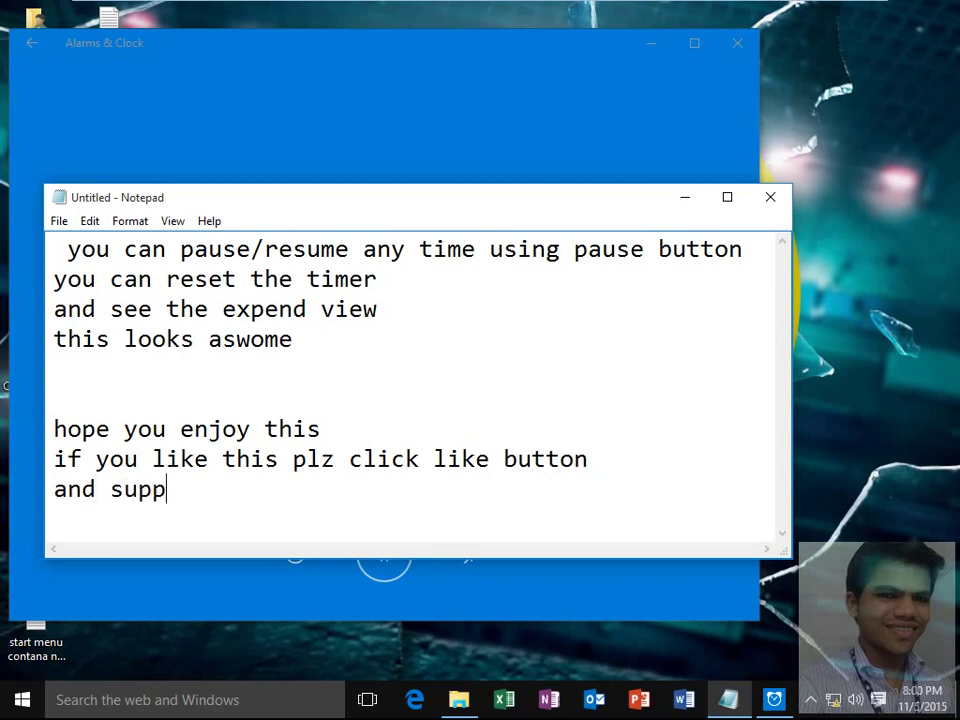
pyautogui.write('ort us us')
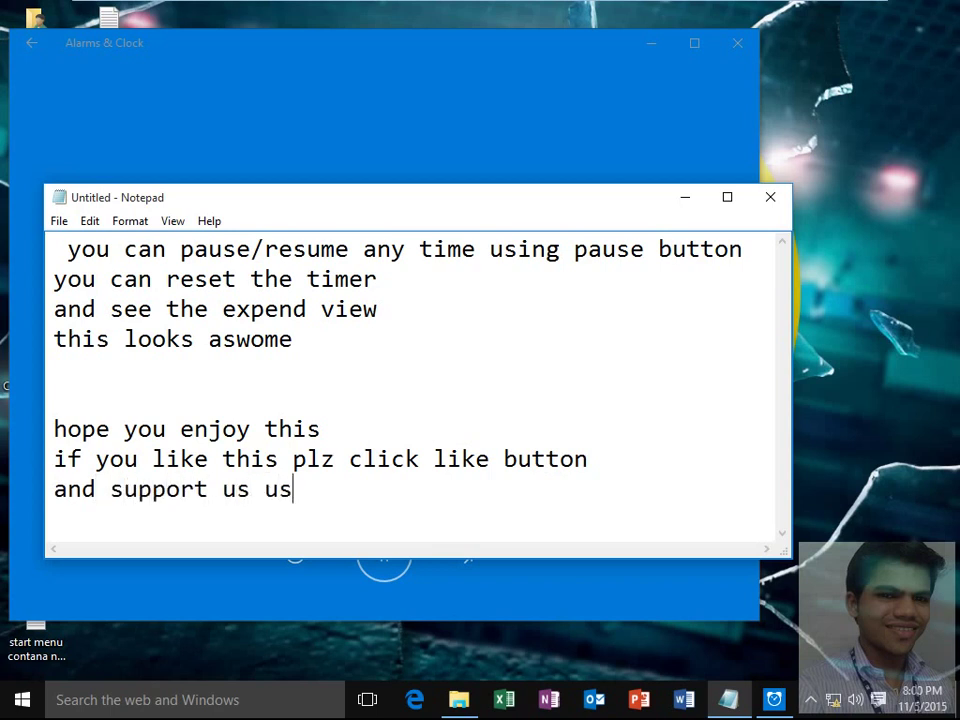
pyautogui.press('BackSpace')
pyautogui.press('BackSpace')
pyautogui.write('with S')
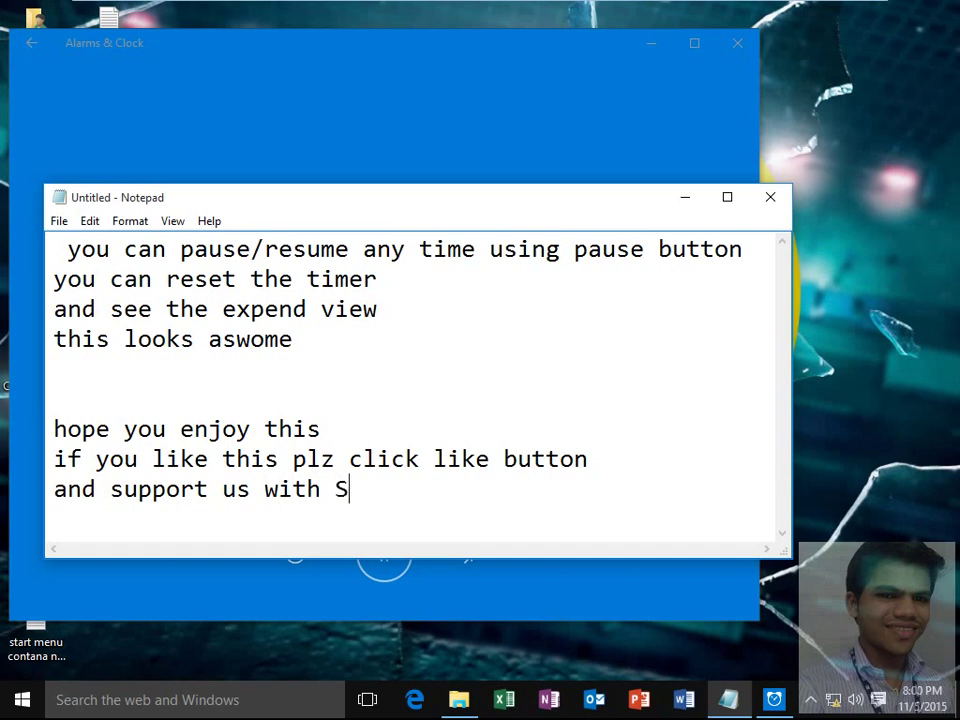
pyautogui.write('ubscrib')
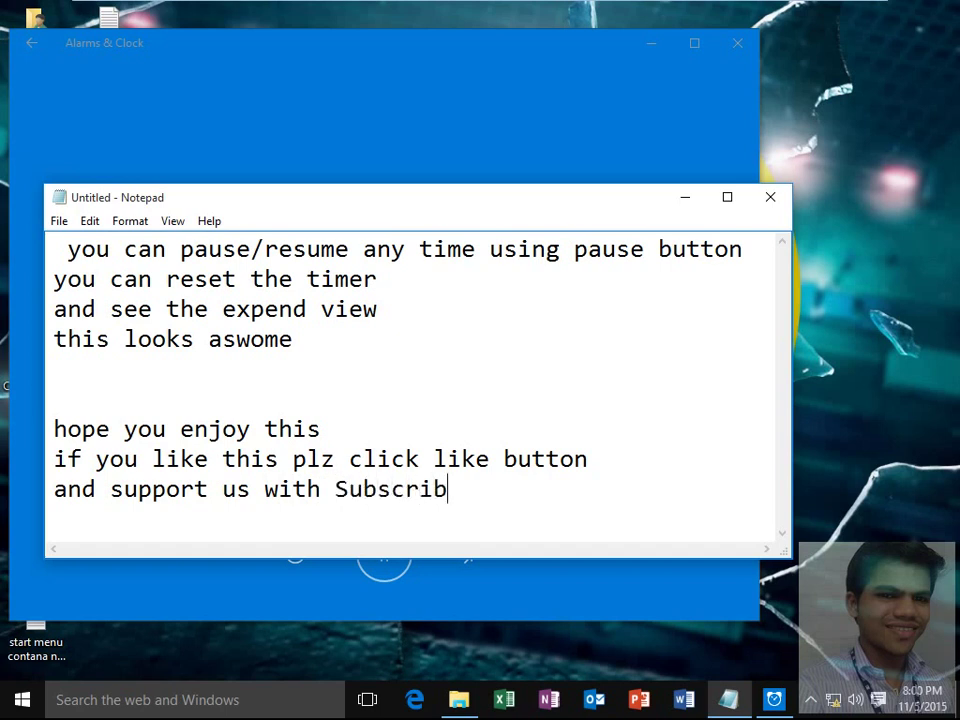
pyautogui.write('e..')
# Finish the note with the line "thank you." and bring Alarms & Clock back to the front
pyautogui.press('Return')
pyautogui.write('than')
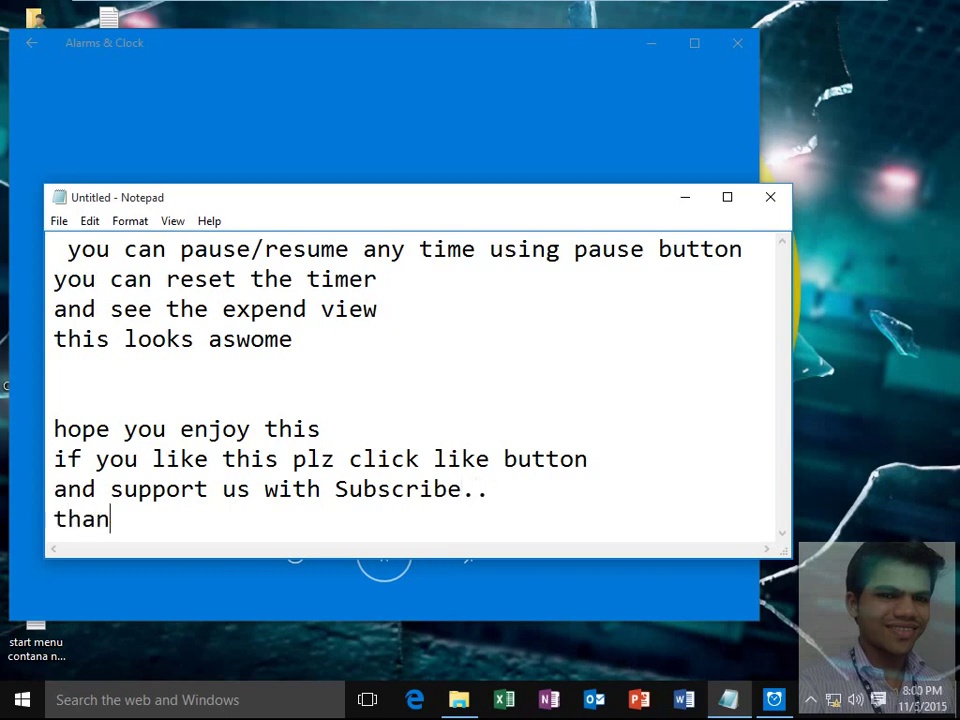
pyautogui.write('k you.')
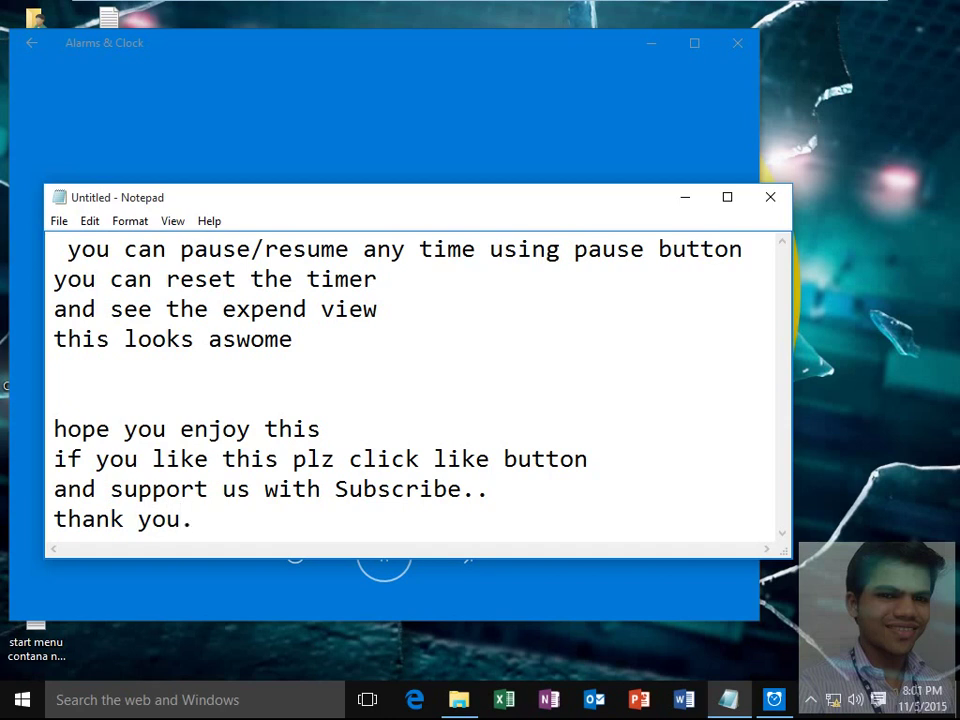
pyautogui.click(130, 127)
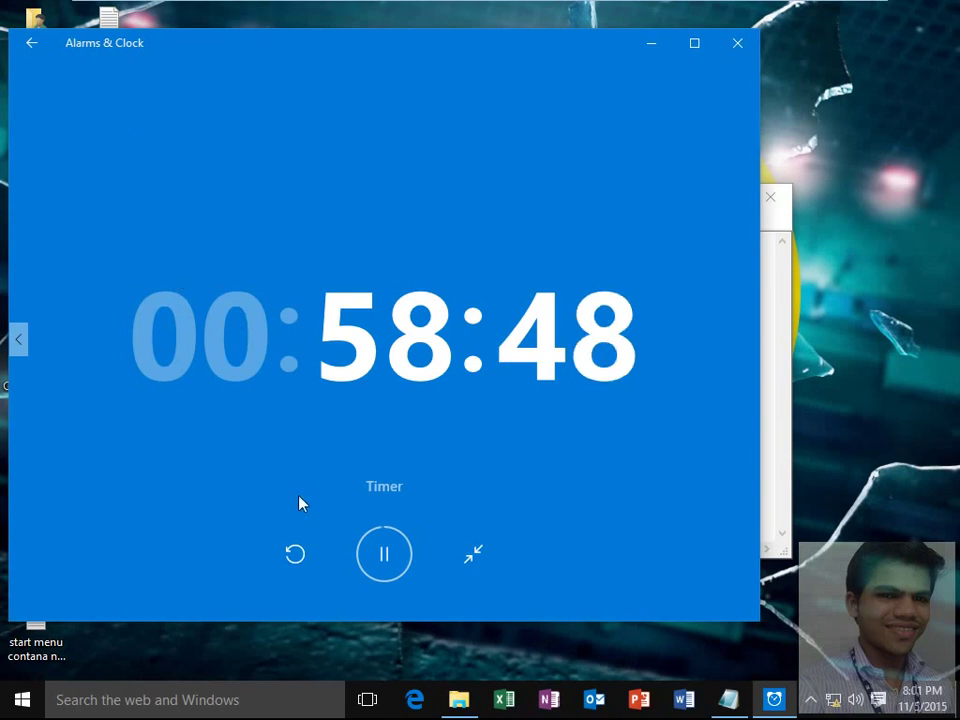